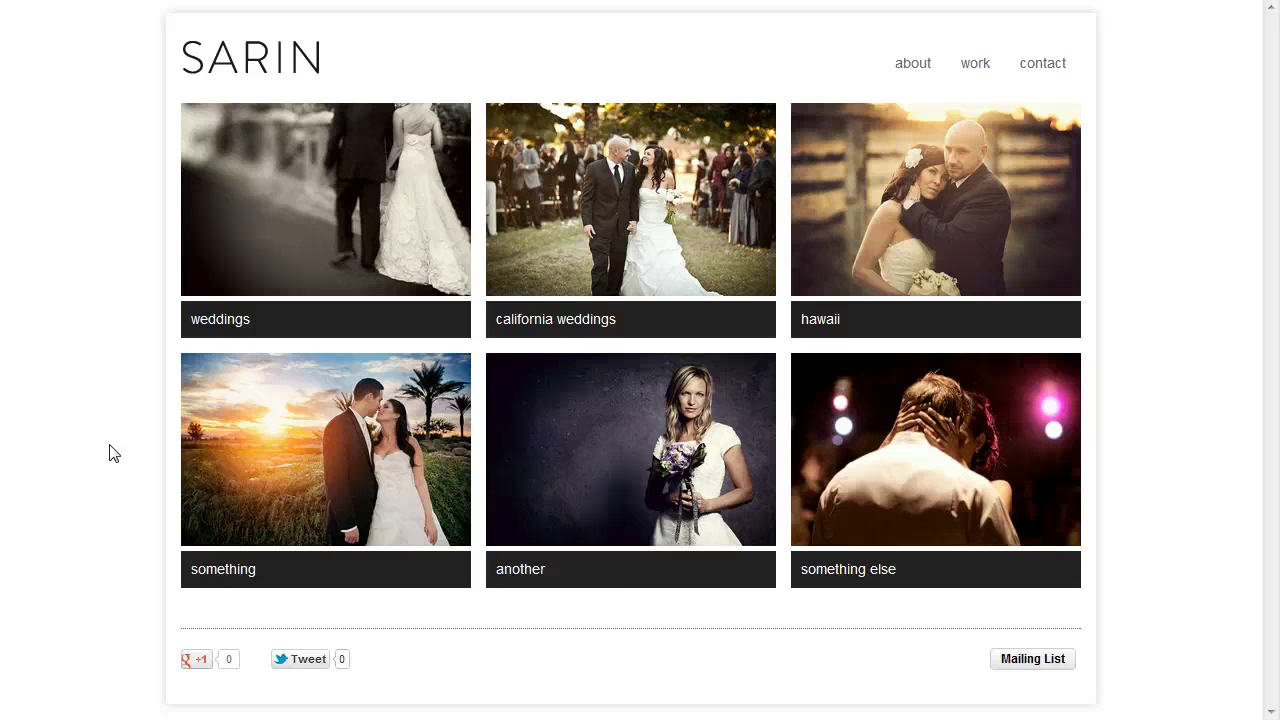
Create a new Gallery list page titled 'my work' from the Content page list
{"action": "left_click", "coordinate": [113, 333]}
{"action": "left_click", "coordinate": [69, 305]}
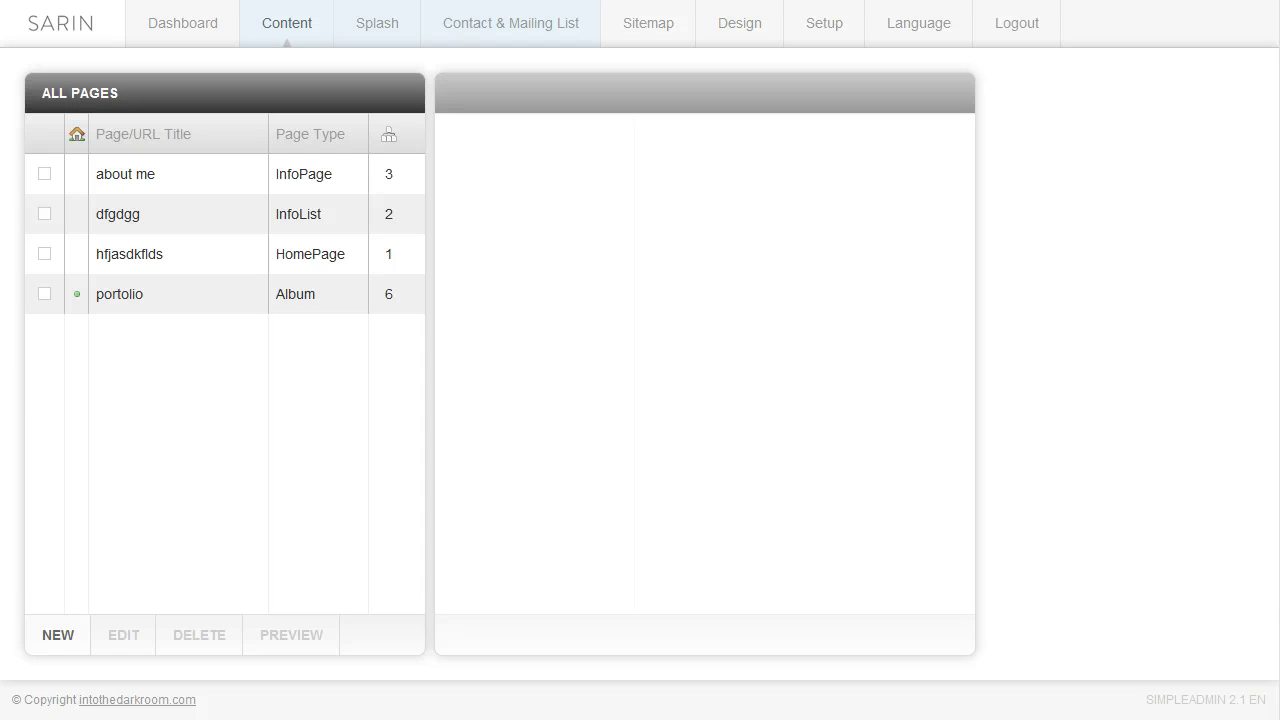
{"action": "left_click", "coordinate": [57, 638]}
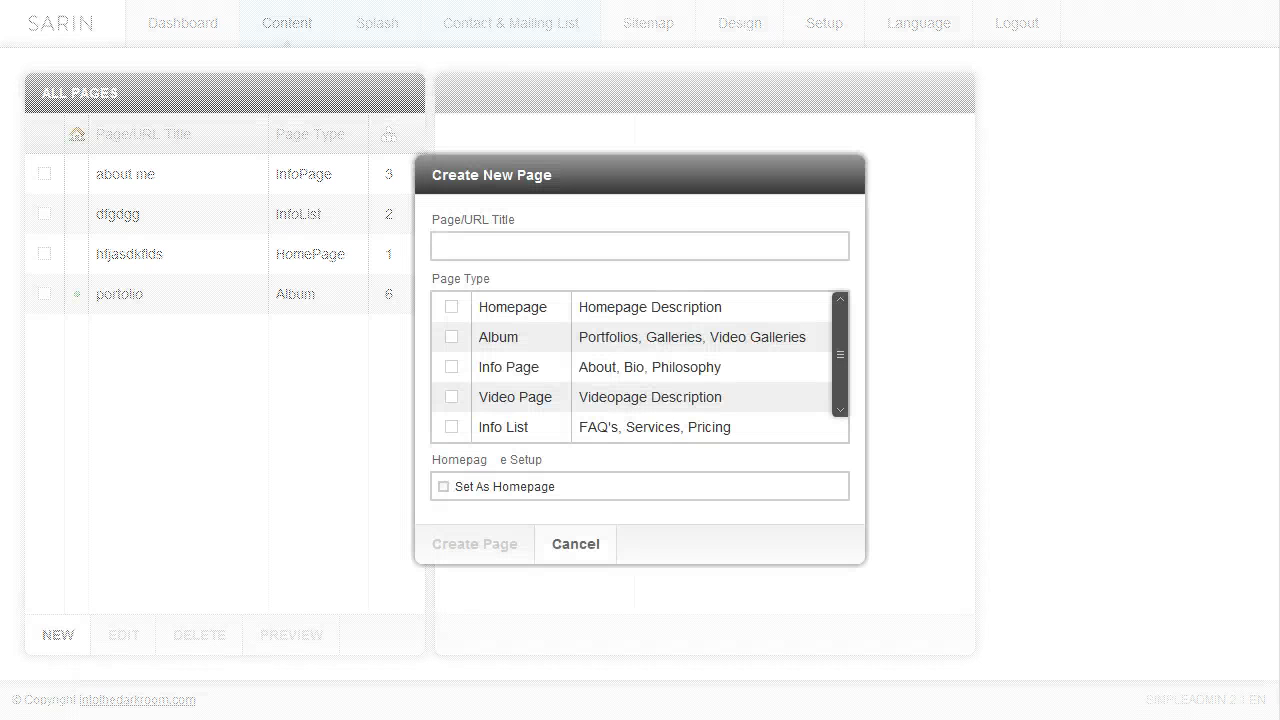
{"action": "left_click", "coordinate": [530, 237]}
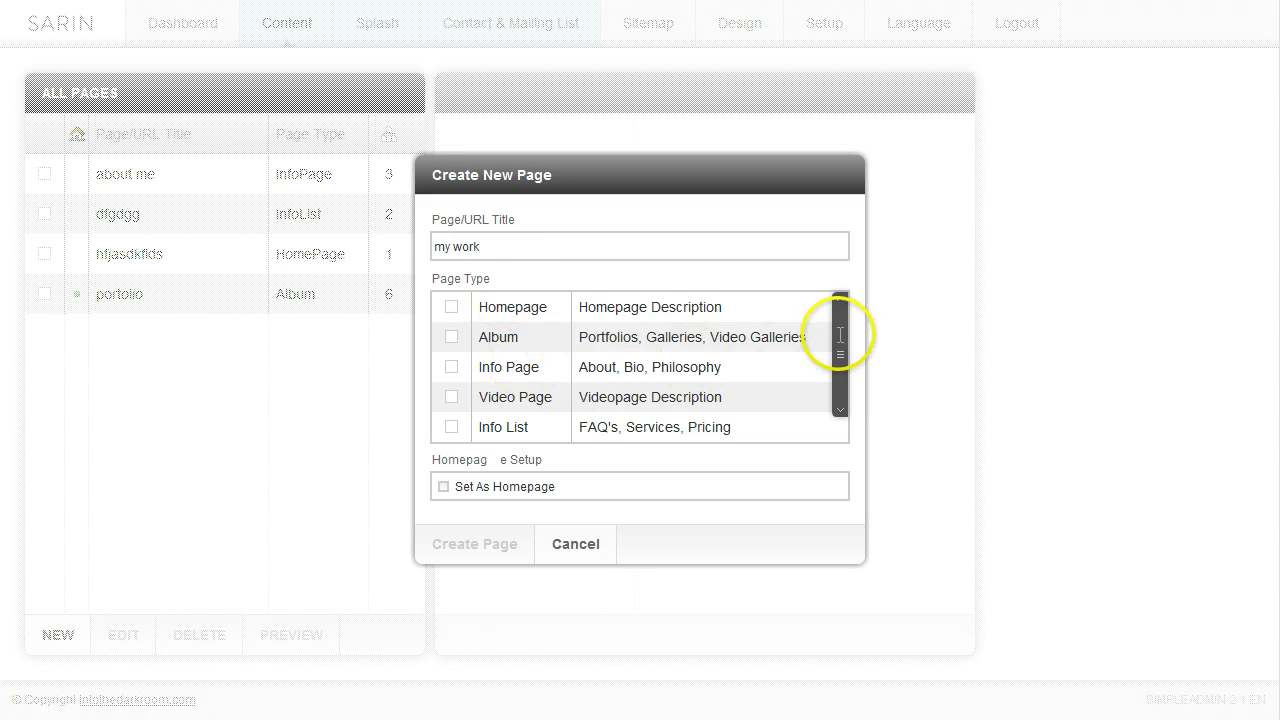
{"action": "left_click", "coordinate": [838, 390]}
{"action": "left_click", "coordinate": [499, 430]}
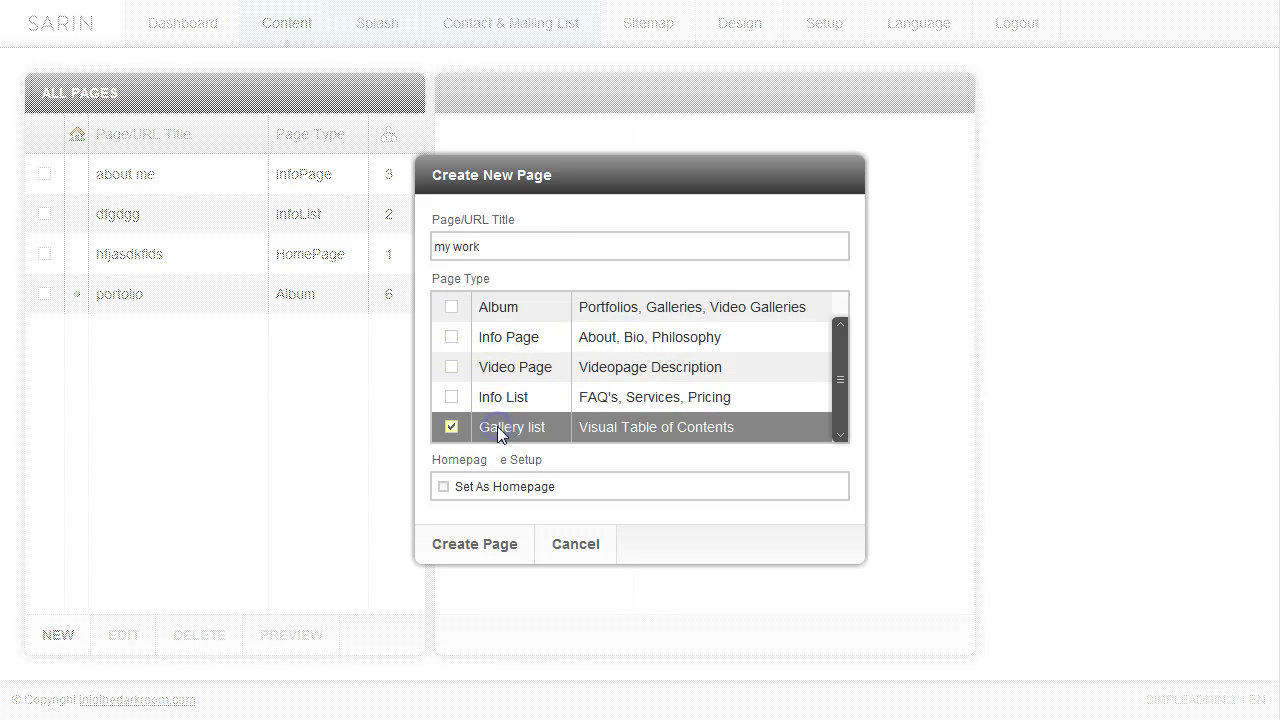
{"action": "left_click", "coordinate": [472, 550]}
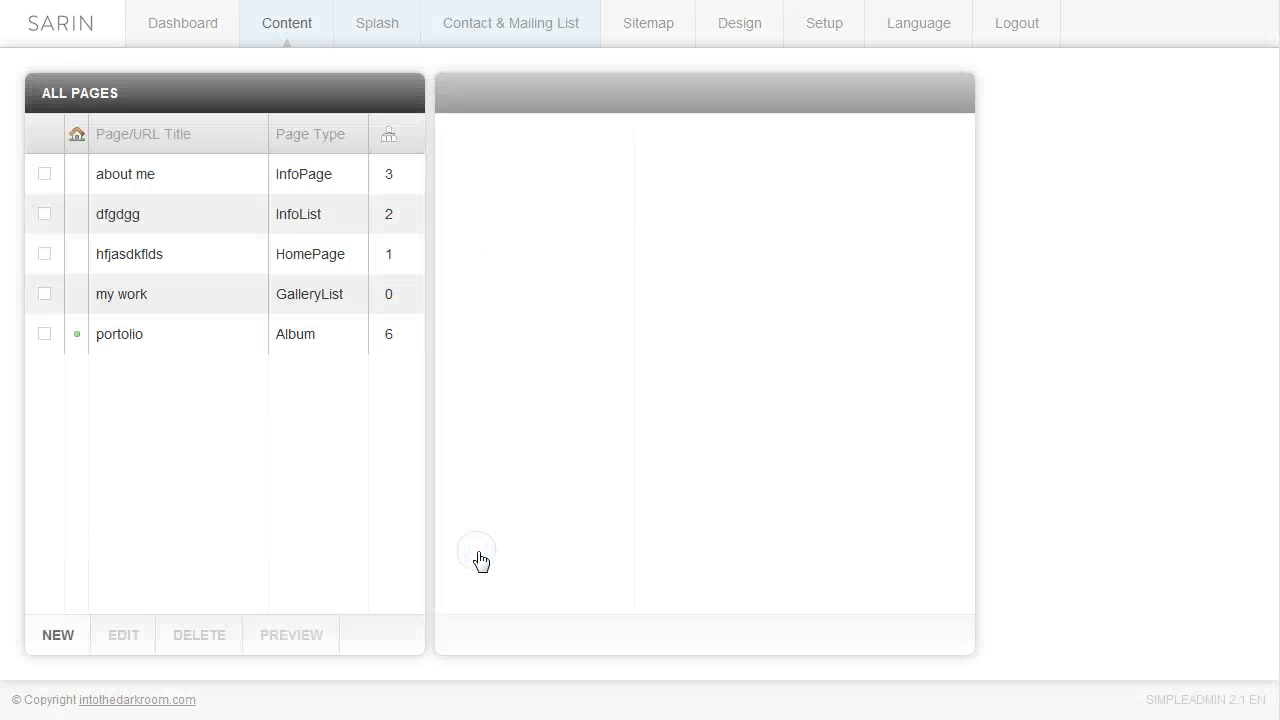
Start a 'weddings' entry in my work with the uploaded MJB-card4-411-Edit.jpg photo
{"action": "left_click", "coordinate": [152, 300]}
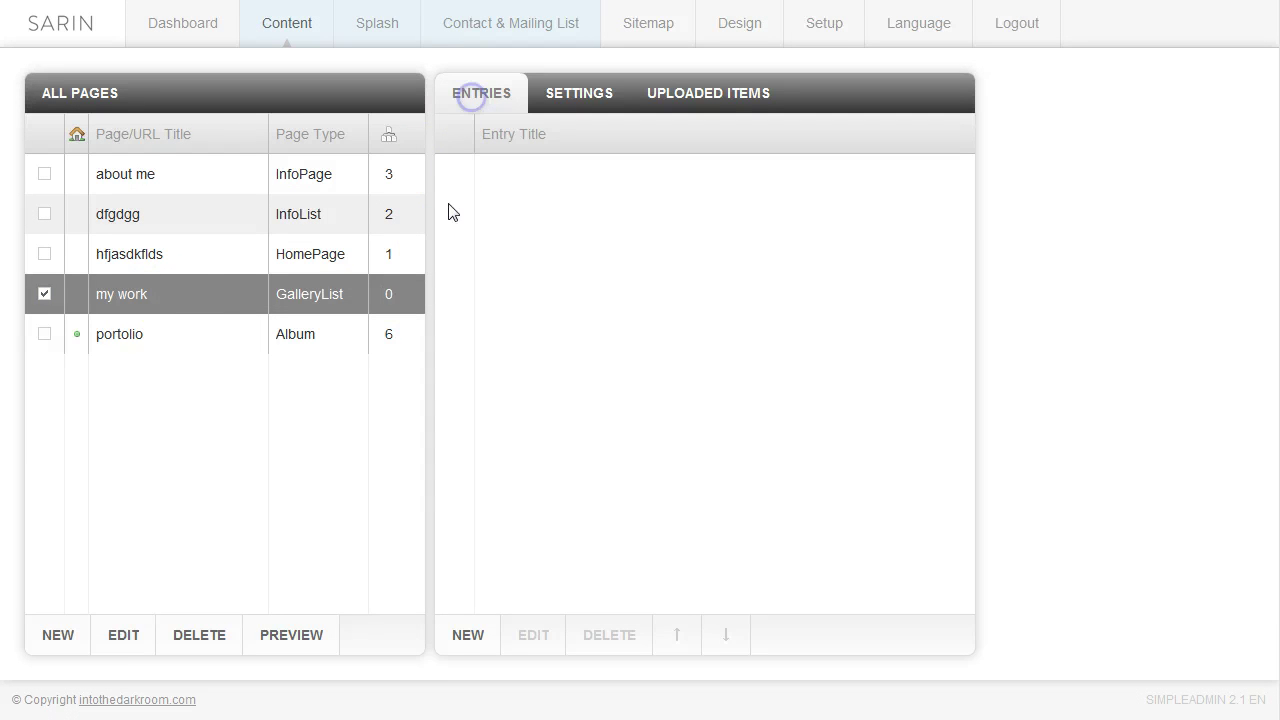
{"action": "left_click", "coordinate": [469, 637]}
{"action": "left_click", "coordinate": [477, 140]}
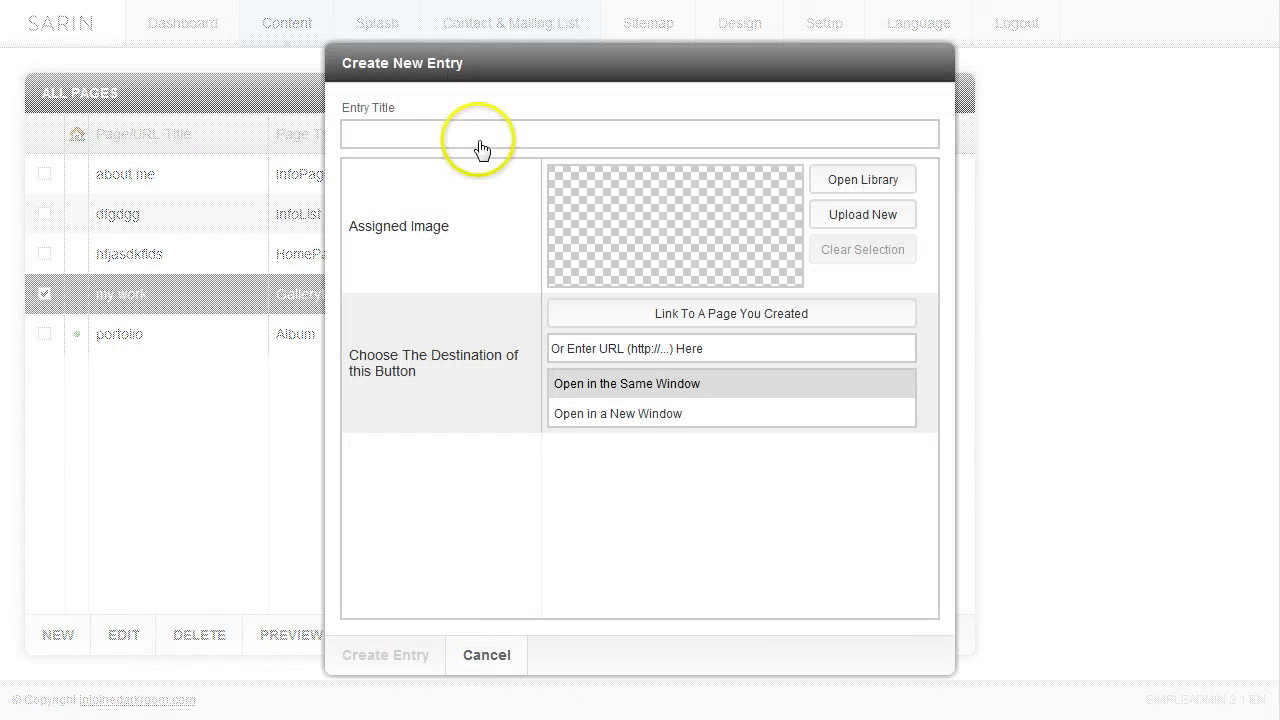
{"action": "type", "text": "weddings"}
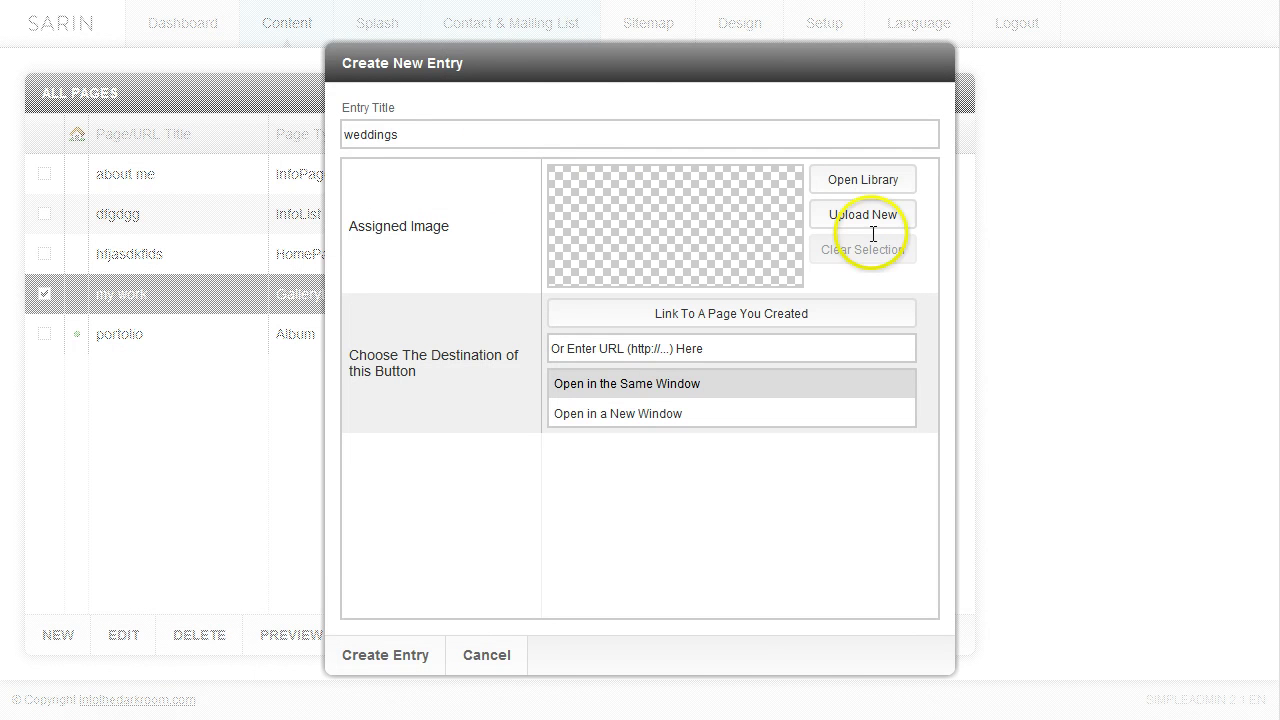
{"action": "left_click", "coordinate": [862, 215]}
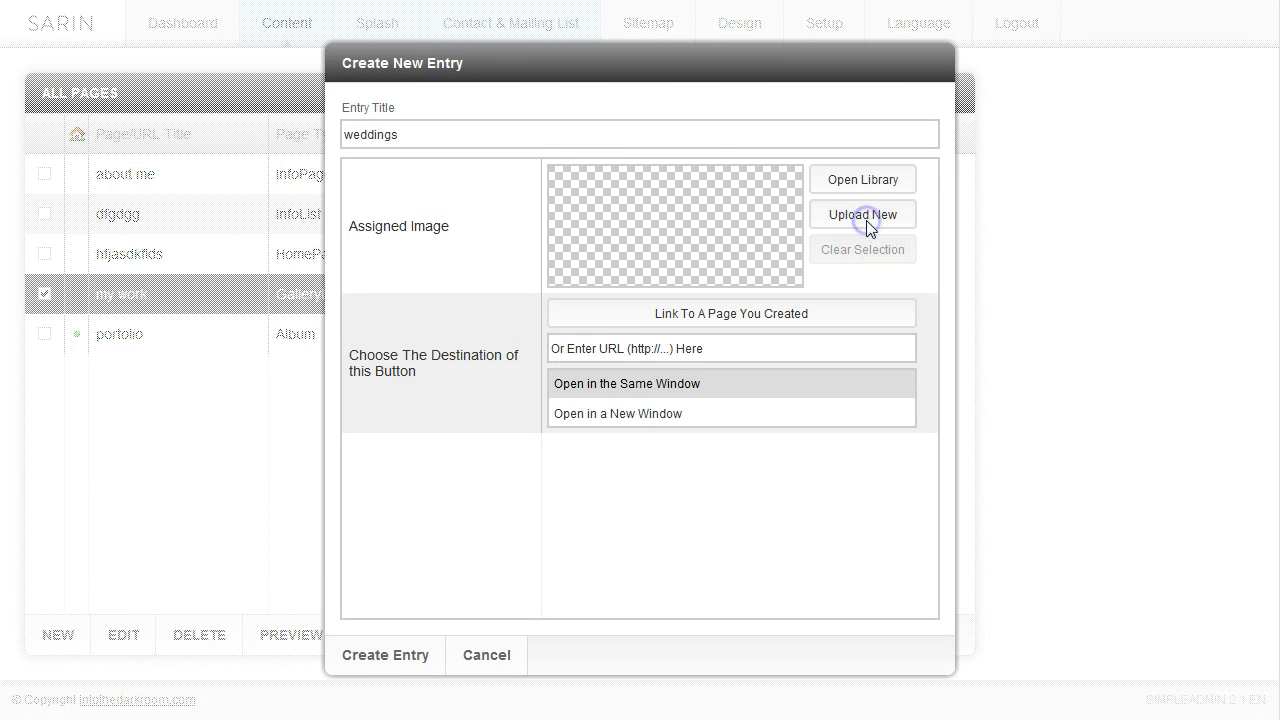
{"action": "left_click", "coordinate": [590, 170]}
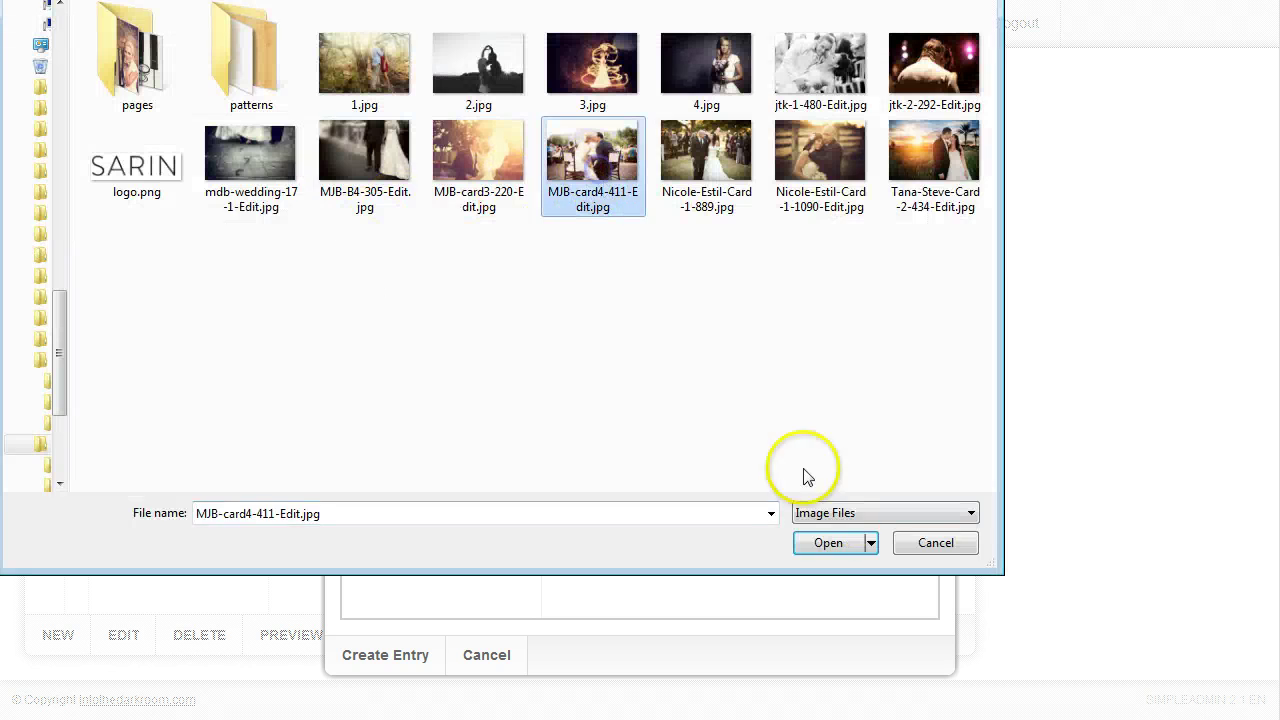
{"action": "left_click", "coordinate": [829, 543]}
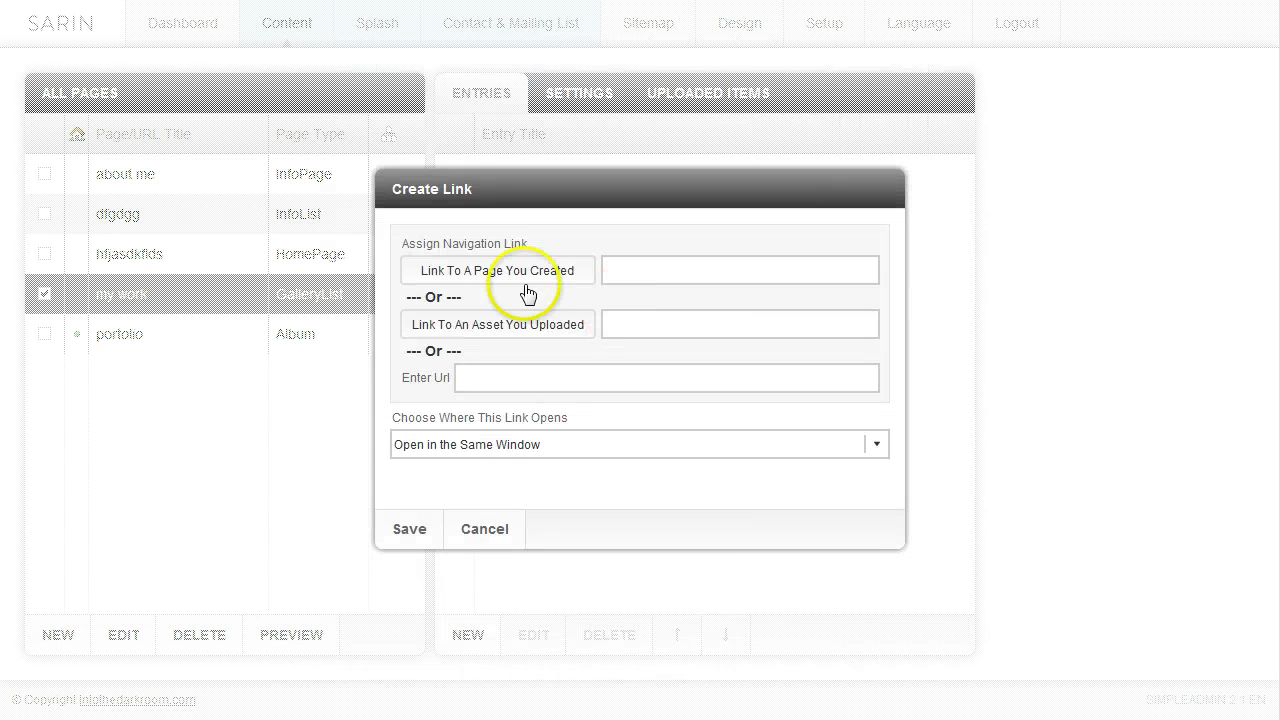
Link the weddings entry to the portolio page and create it
{"action": "left_click", "coordinate": [527, 292]}
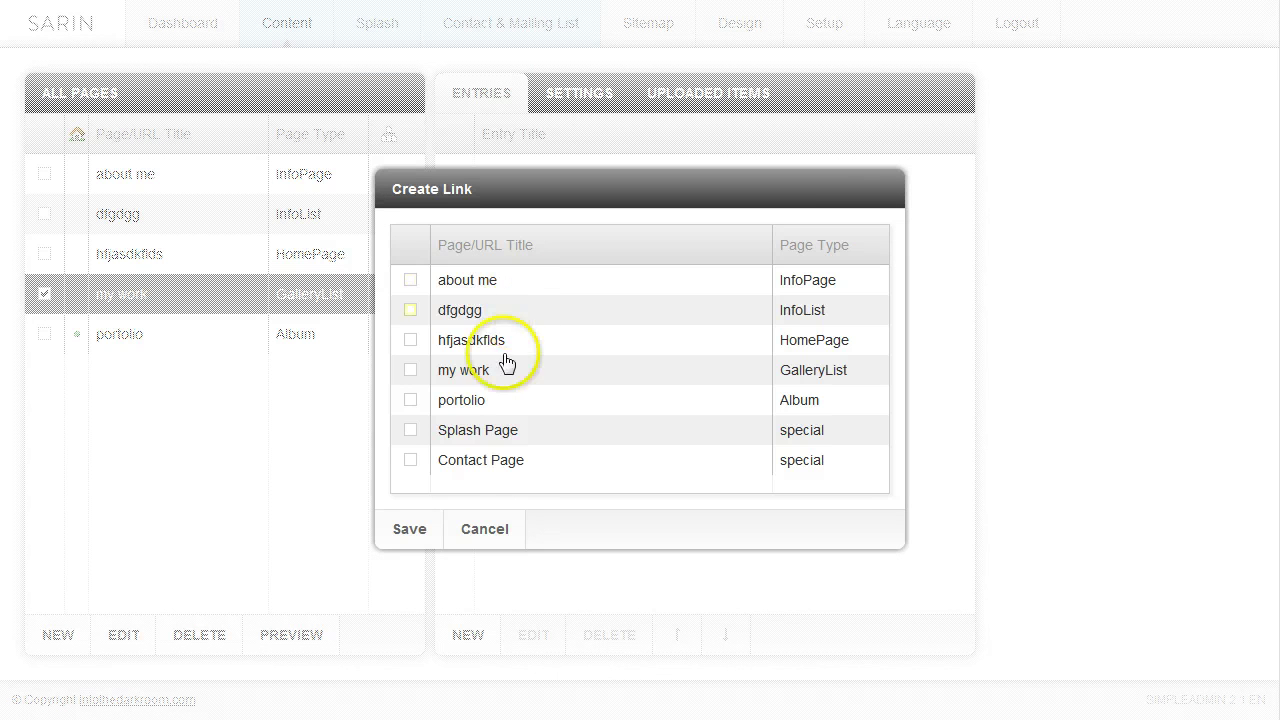
{"action": "left_click", "coordinate": [472, 402]}
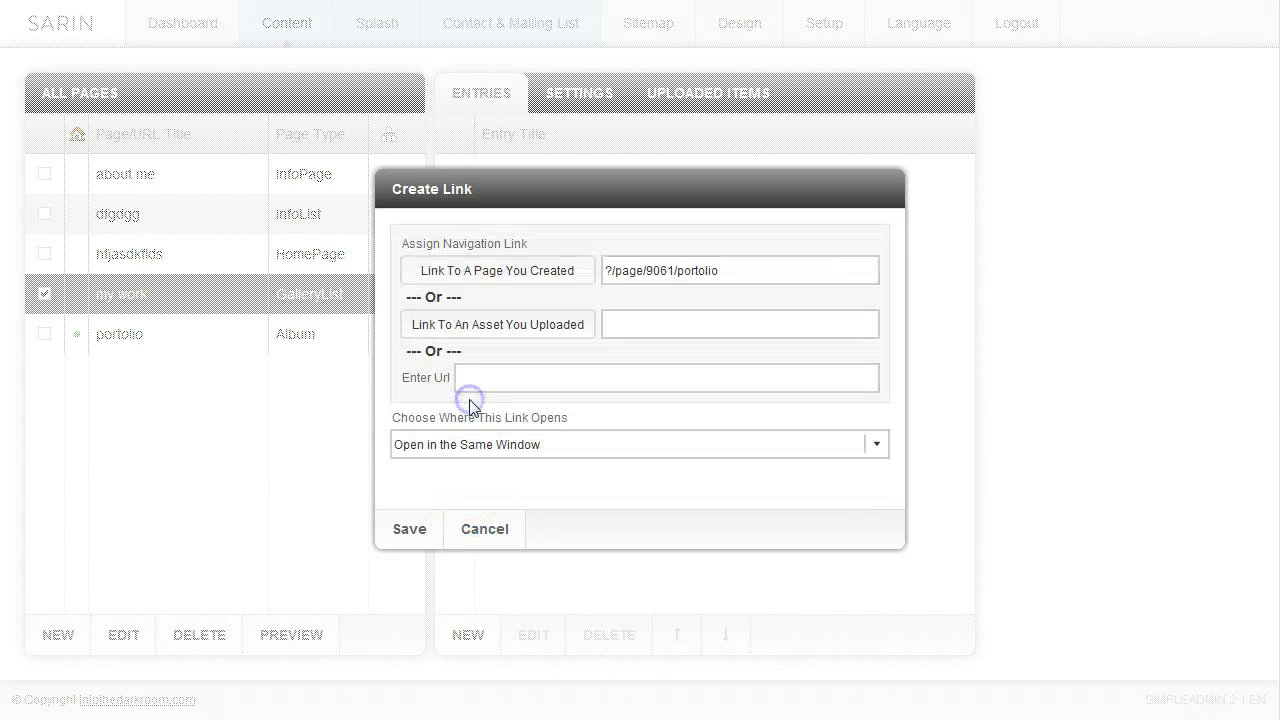
{"action": "left_click", "coordinate": [410, 529]}
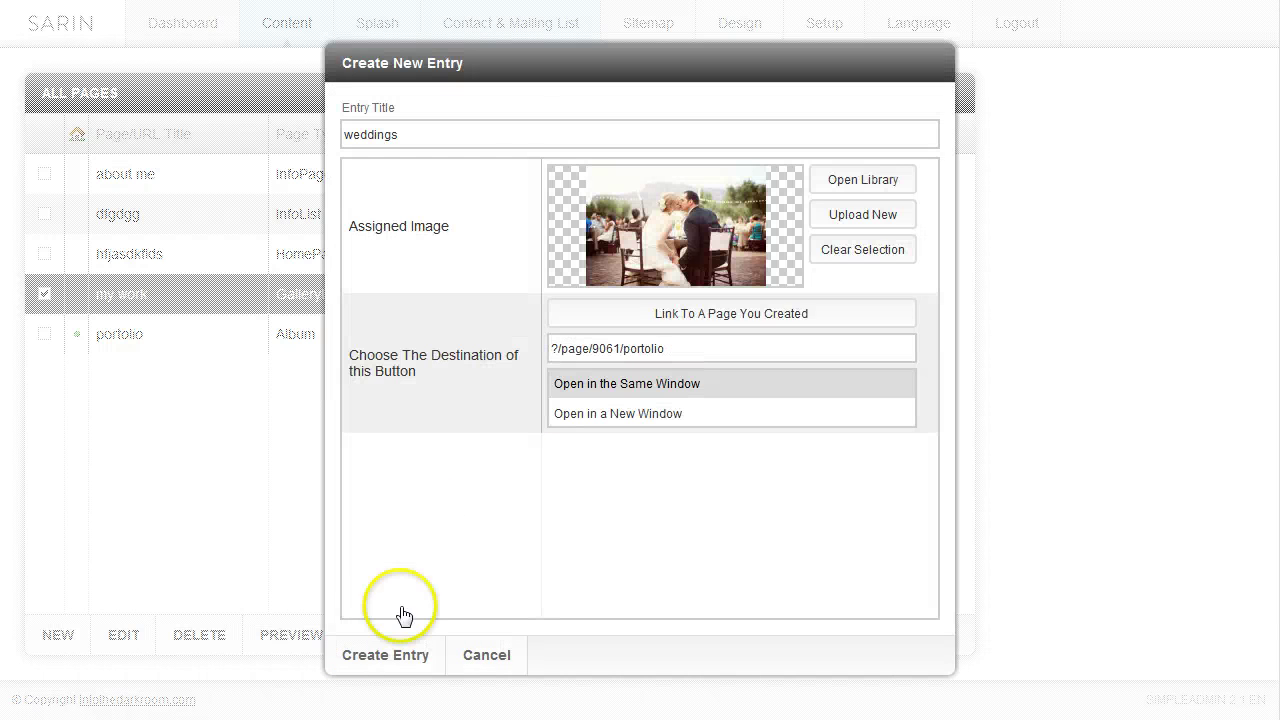
{"action": "left_click", "coordinate": [378, 655]}
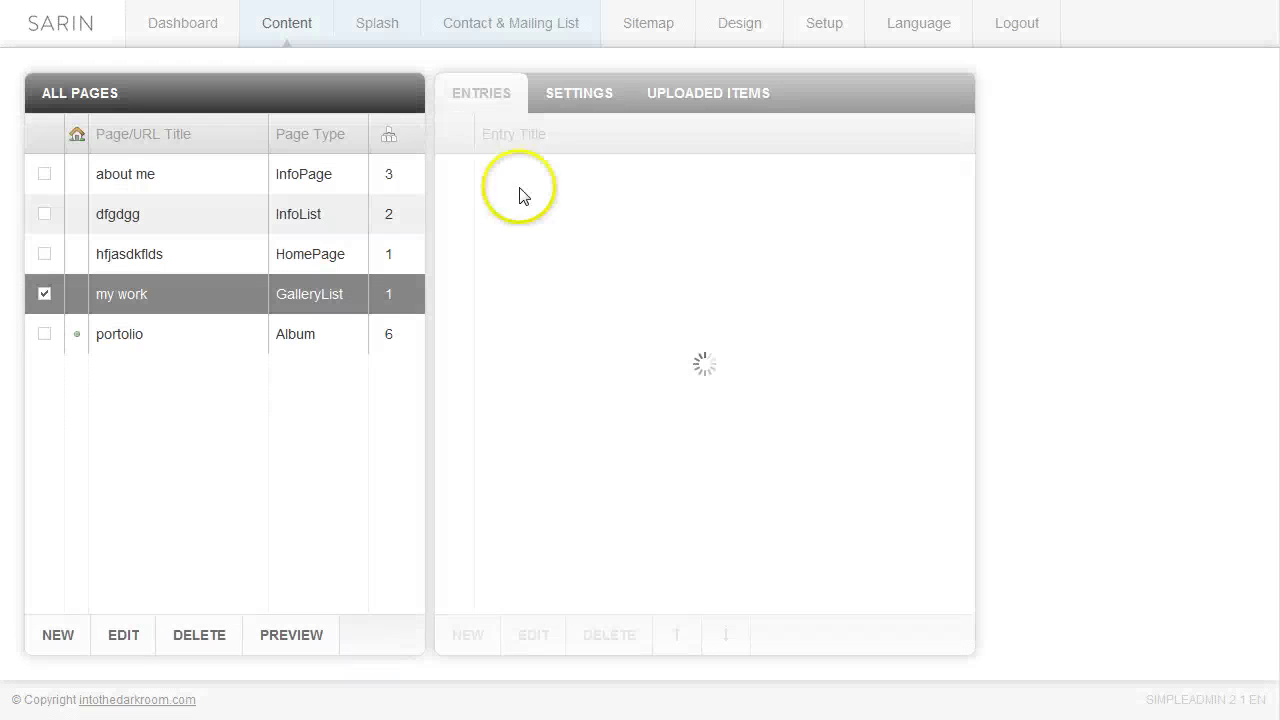
Start a 'hawii' entry with the uploaded Tana-Steve-Card-2-434-Edit.jpg sunset photo
{"action": "left_click", "coordinate": [468, 635]}
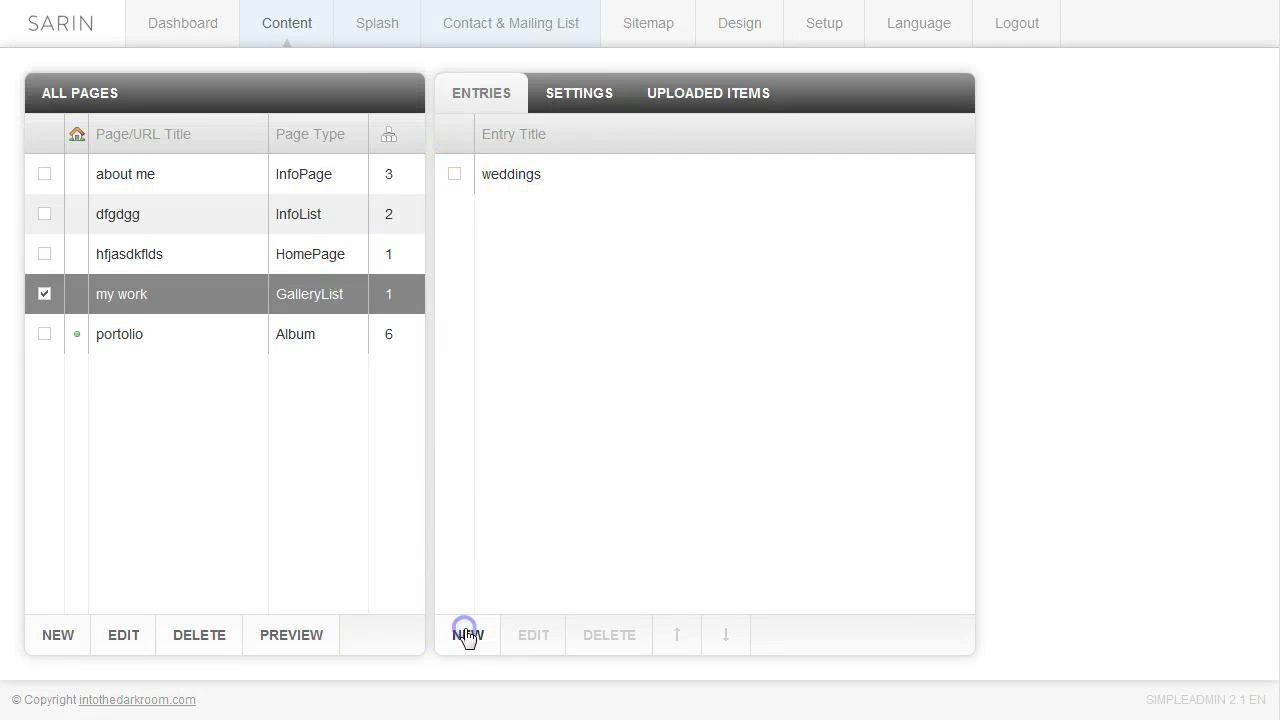
{"action": "left_click", "coordinate": [528, 137]}
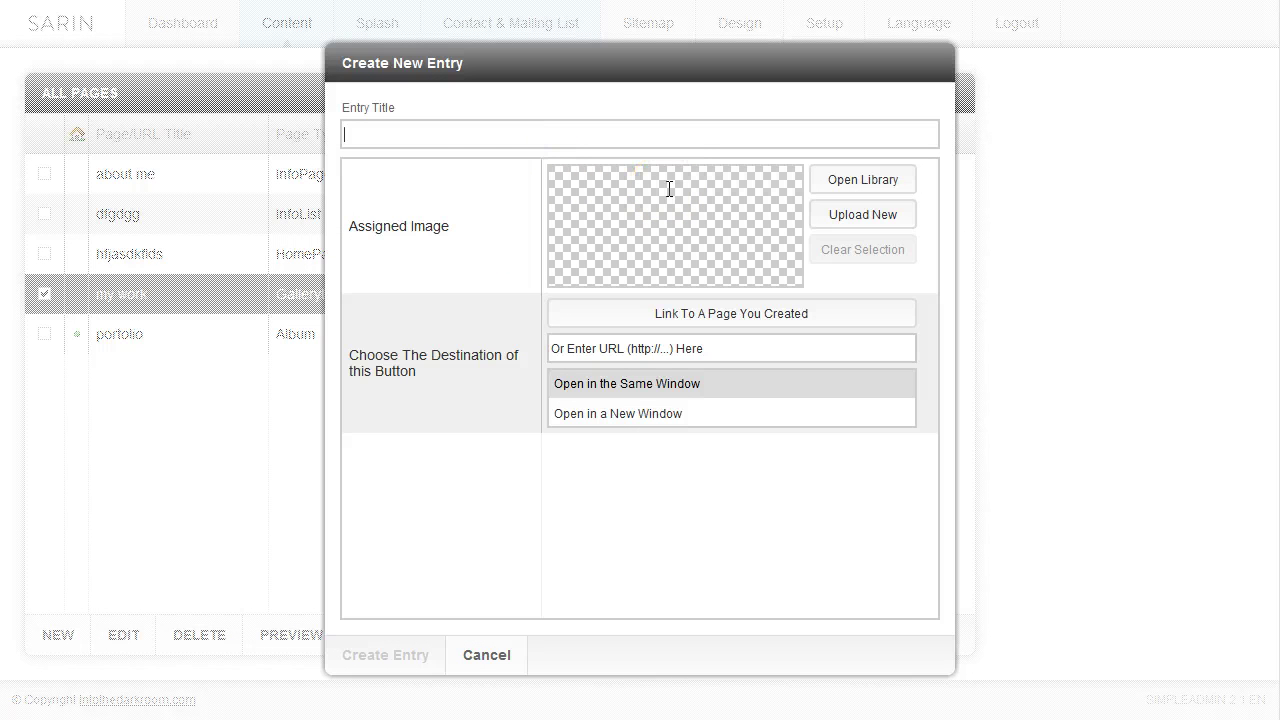
{"action": "type", "text": "titl"}
{"action": "key", "text": "BackSpace"}
{"action": "key", "text": "BackSpace"}
{"action": "type", "text": "hawii"}
{"action": "left_click", "coordinate": [868, 216]}
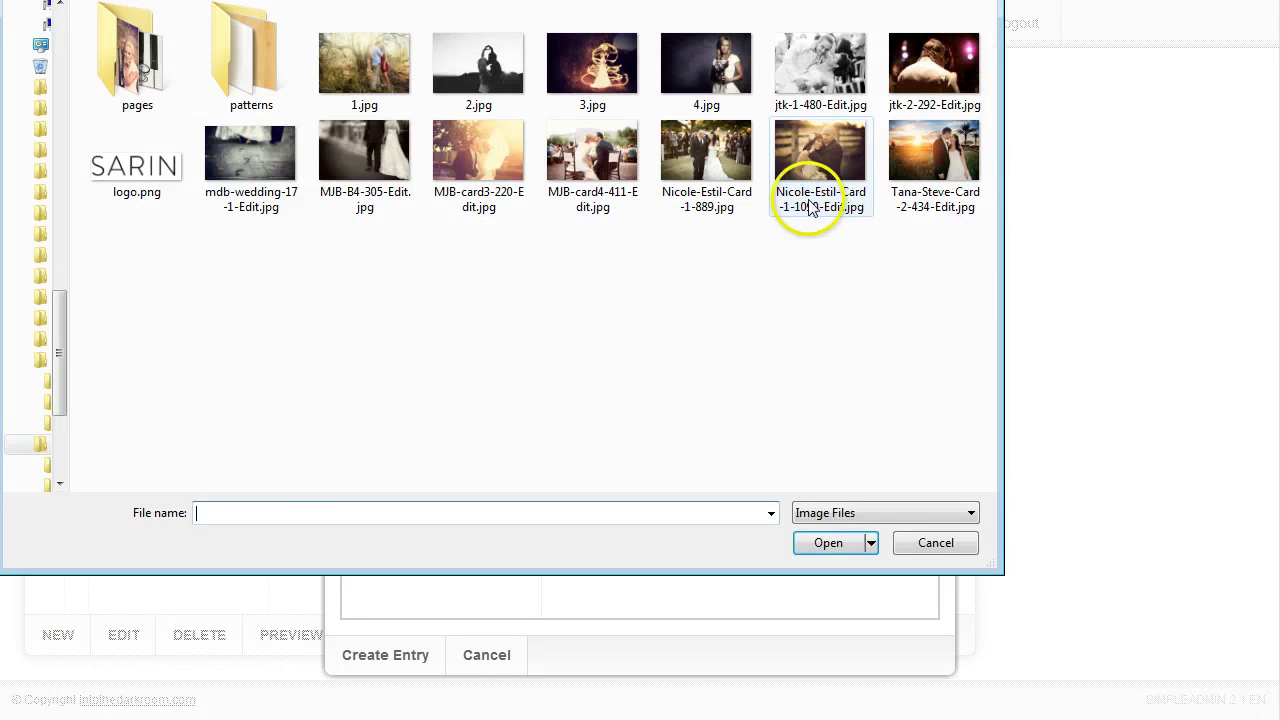
{"action": "left_click", "coordinate": [932, 200]}
{"action": "left_click", "coordinate": [846, 543]}
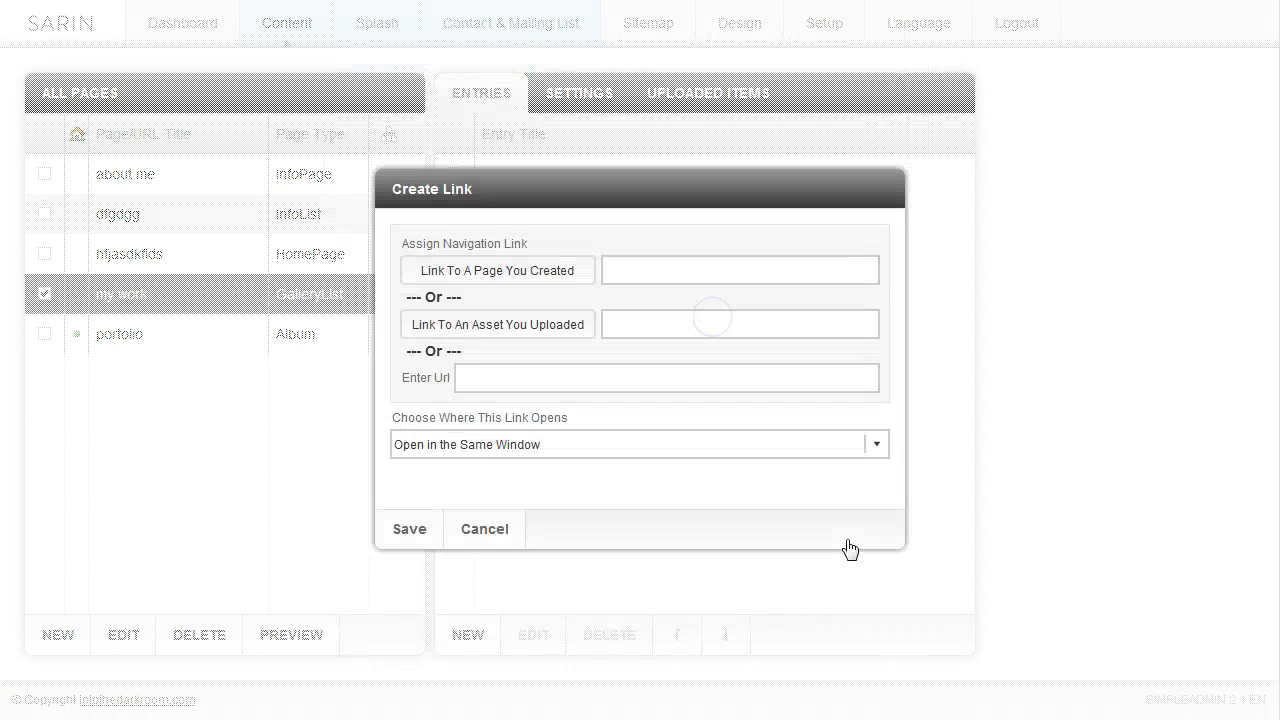
Point the hawii entry's link at the portolio page and create the entry
{"action": "left_click", "coordinate": [508, 275]}
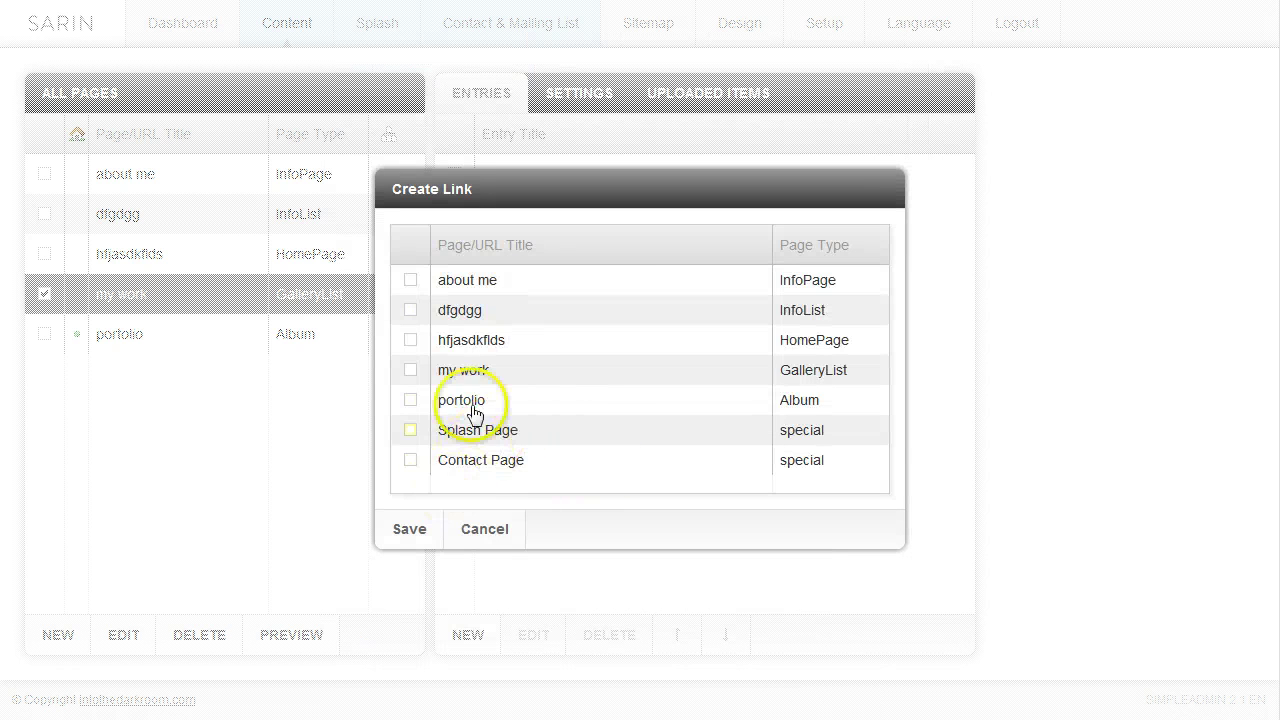
{"action": "left_click", "coordinate": [474, 412]}
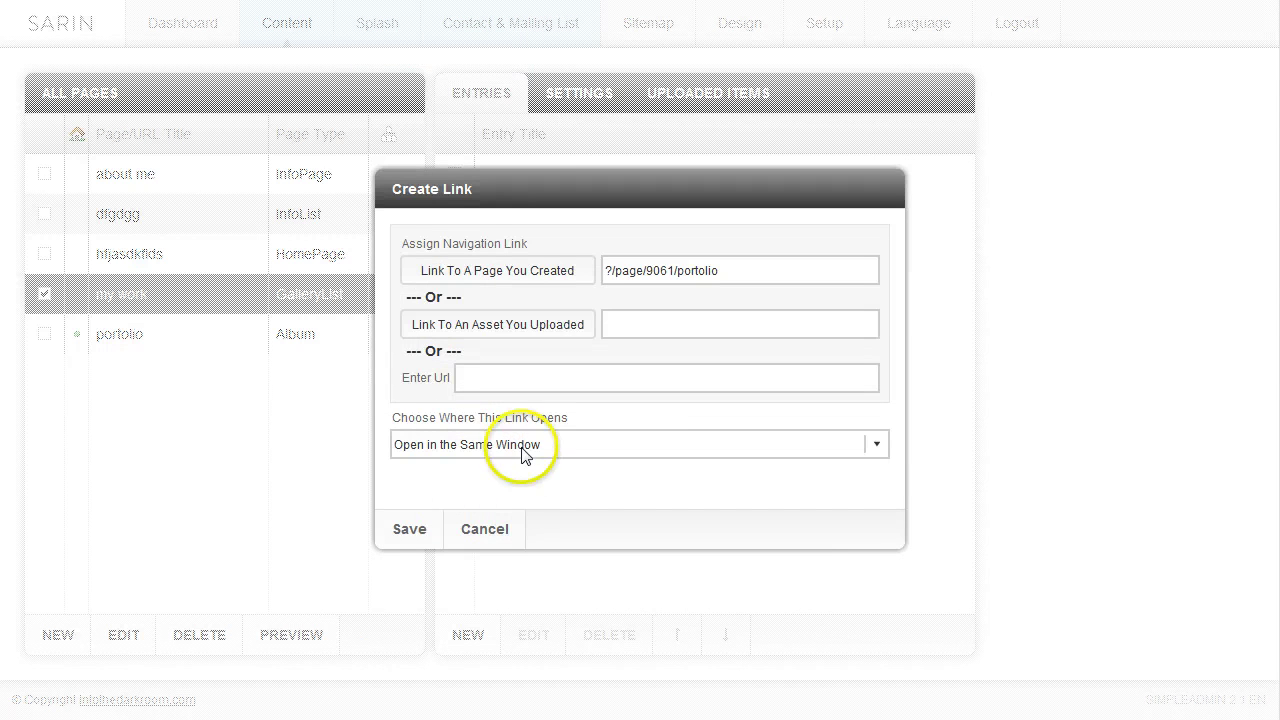
{"action": "left_click", "coordinate": [409, 531]}
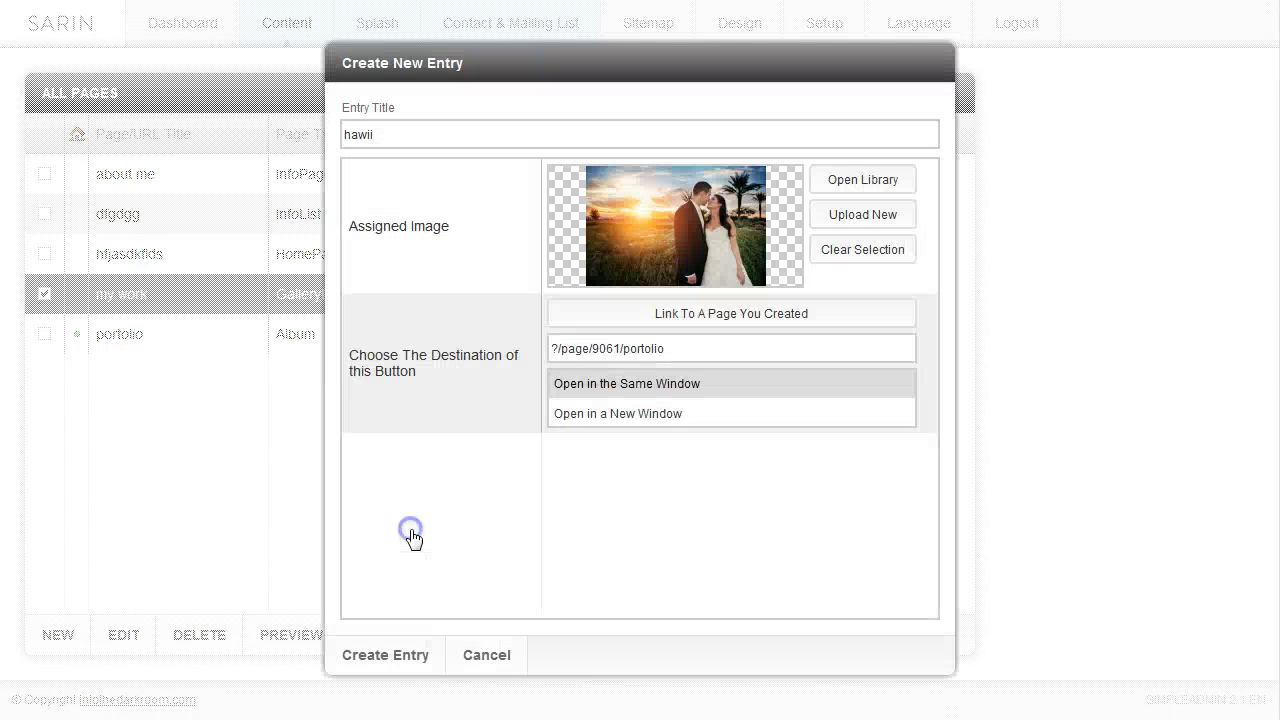
{"action": "left_click", "coordinate": [399, 672]}
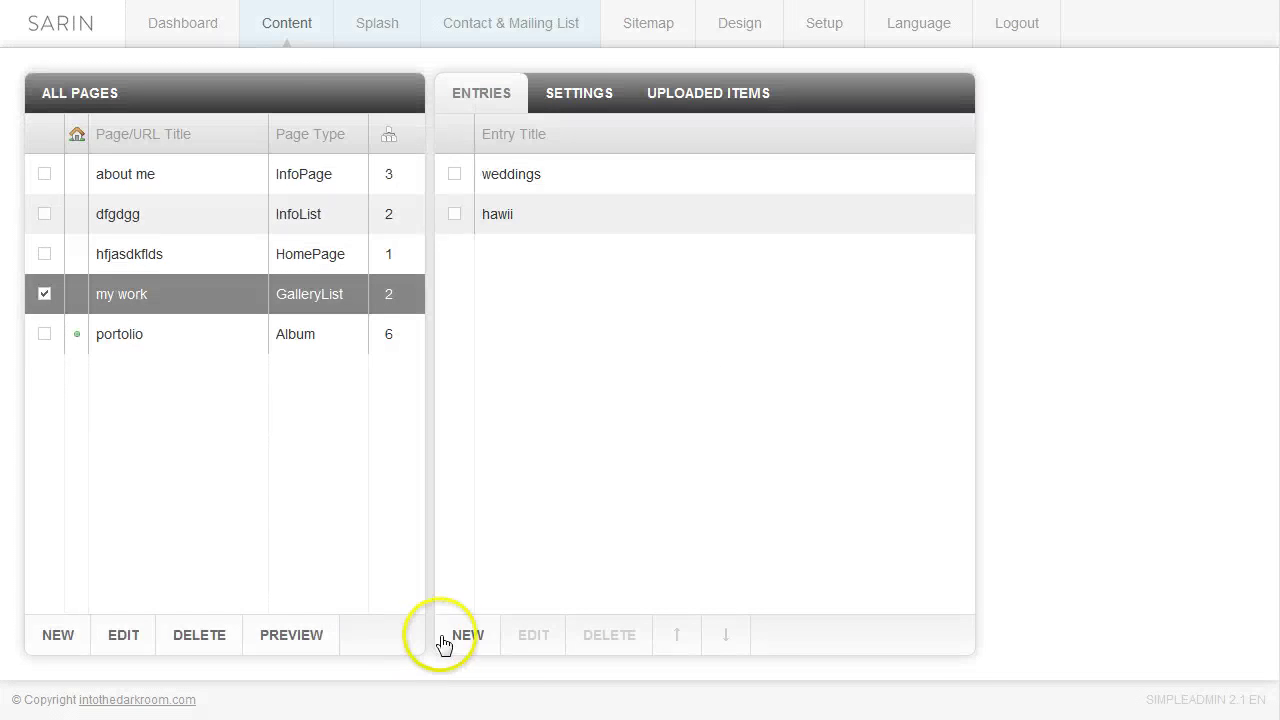
Start a 'title' entry with the uploaded 2.jpg silhouette photo
{"action": "left_click", "coordinate": [456, 638]}
{"action": "left_click", "coordinate": [480, 133]}
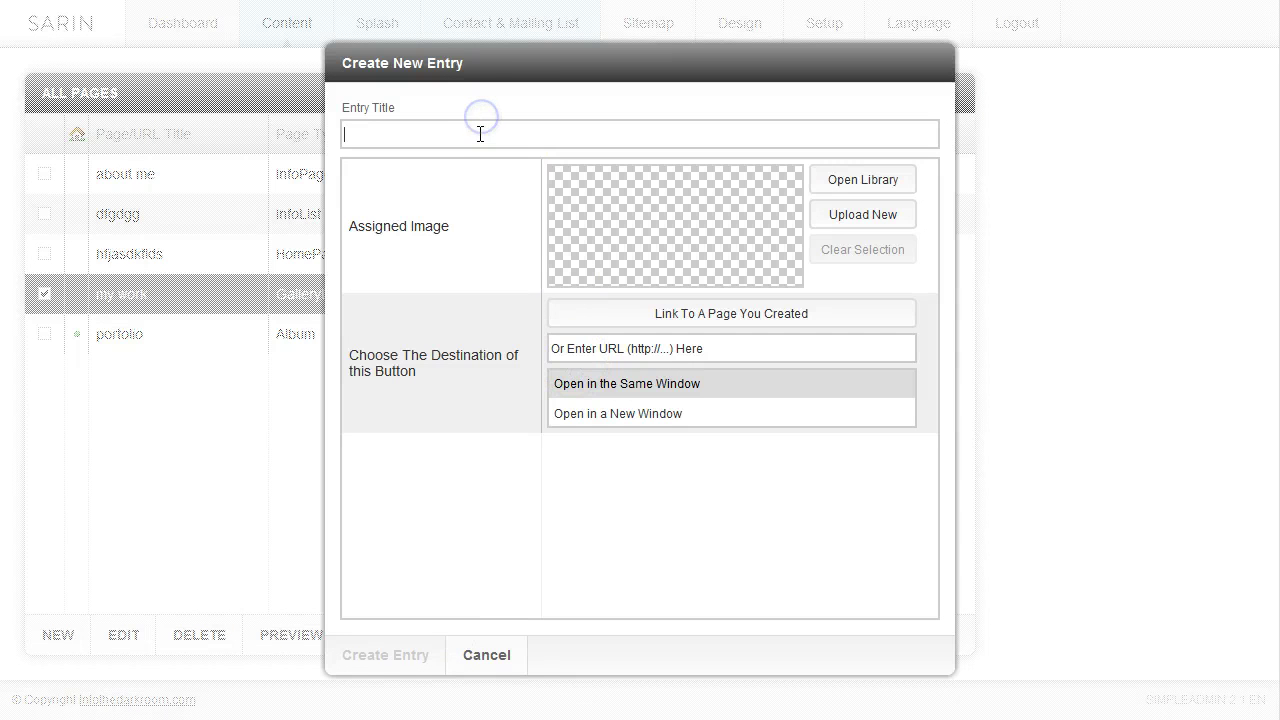
{"action": "type", "text": "title"}
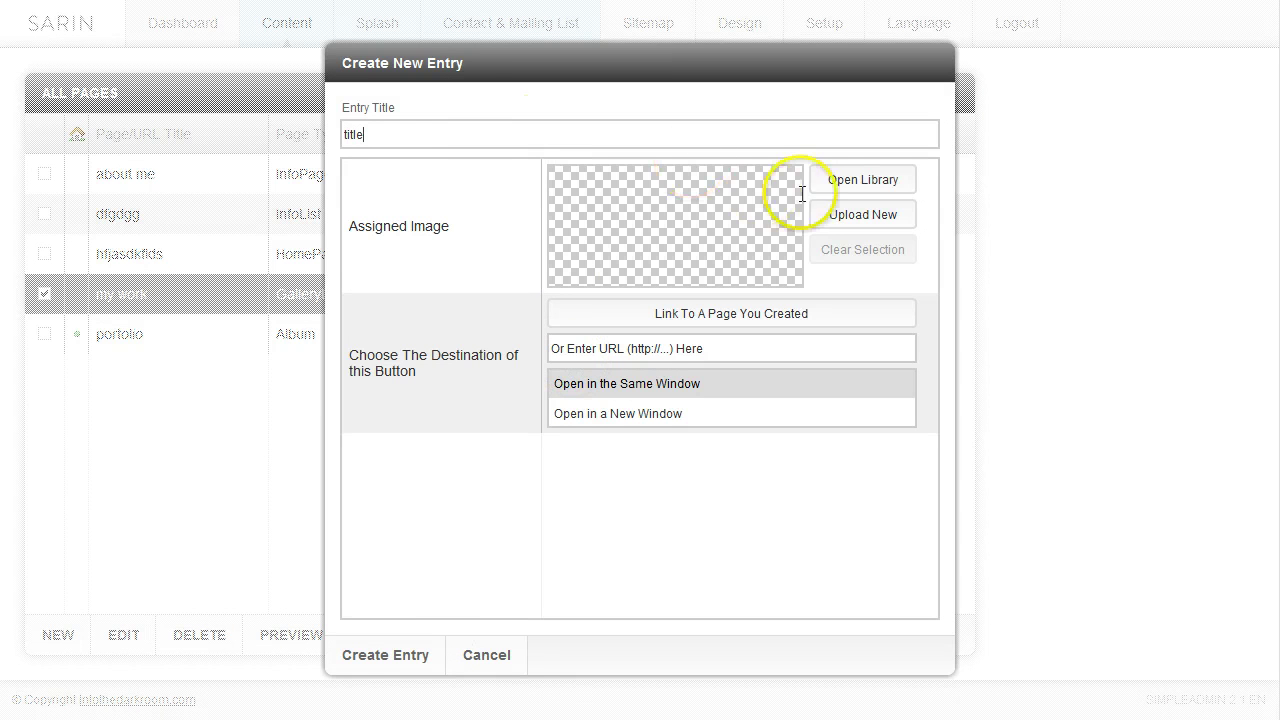
{"action": "left_click", "coordinate": [857, 218]}
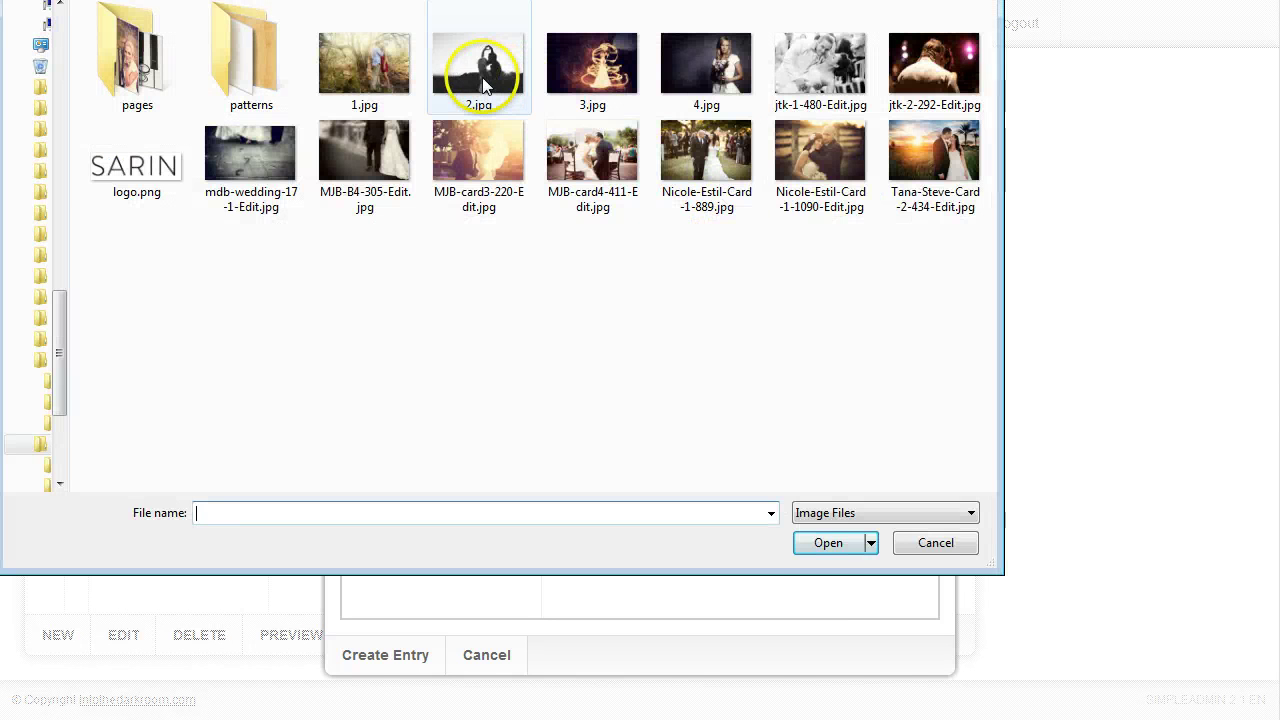
{"action": "left_click", "coordinate": [500, 85]}
{"action": "left_click", "coordinate": [814, 548]}
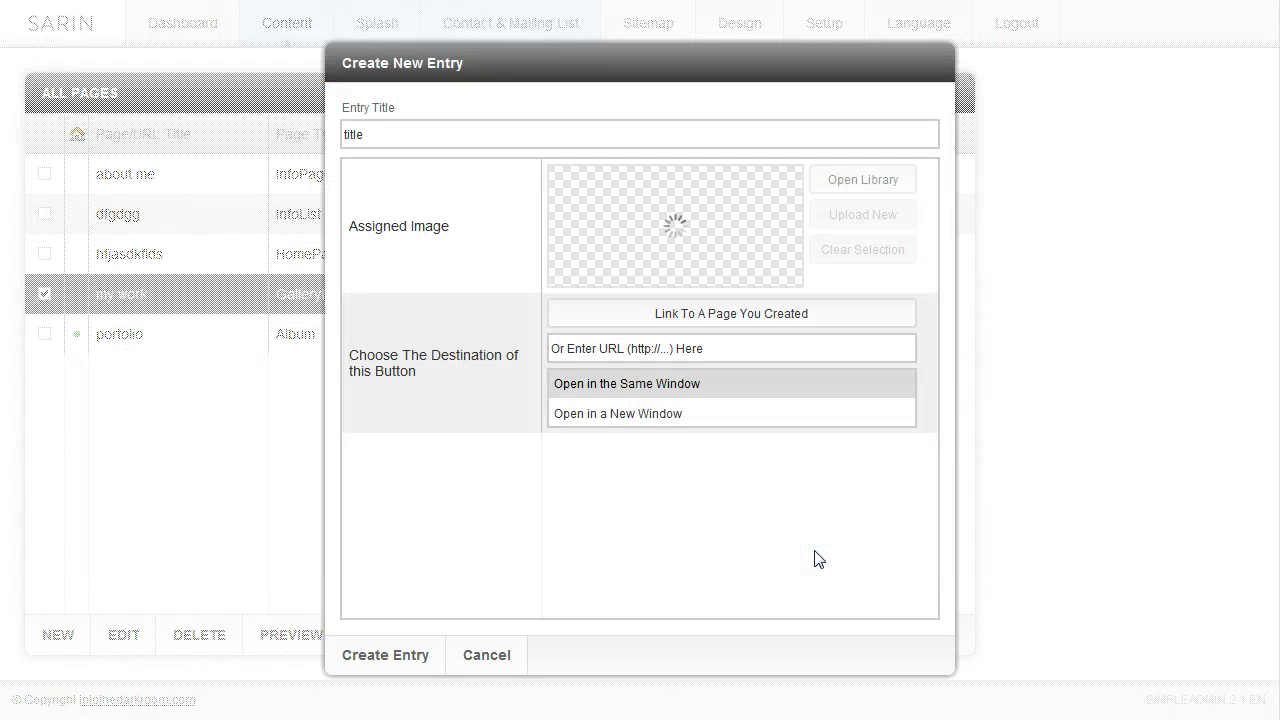
Link the title entry to the about me page and create it
{"action": "left_click", "coordinate": [709, 323]}
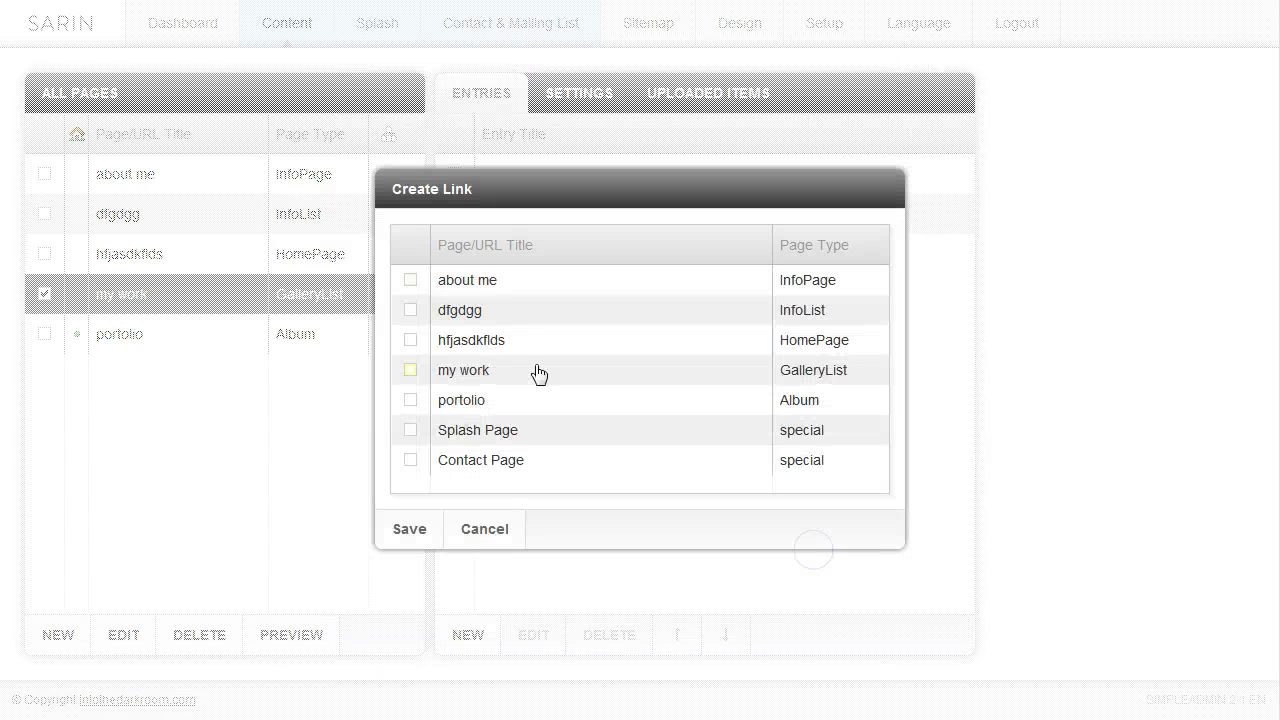
{"action": "left_click", "coordinate": [475, 289]}
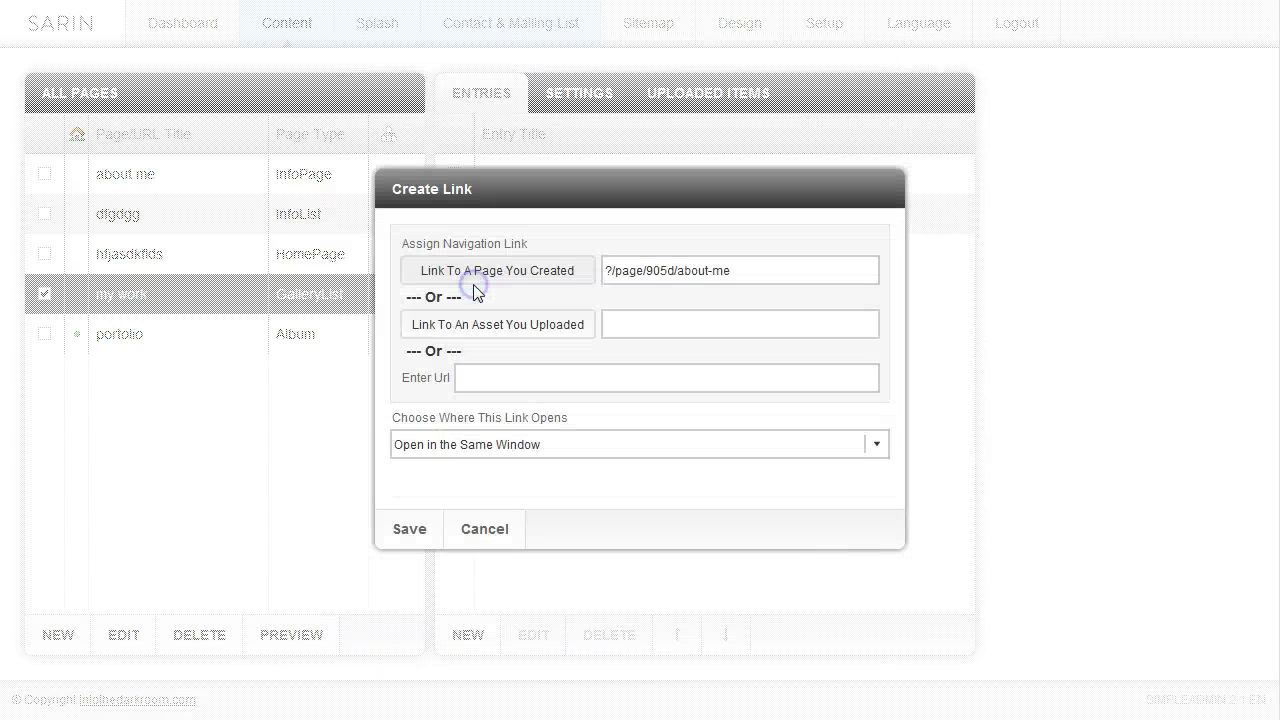
{"action": "left_click", "coordinate": [409, 529]}
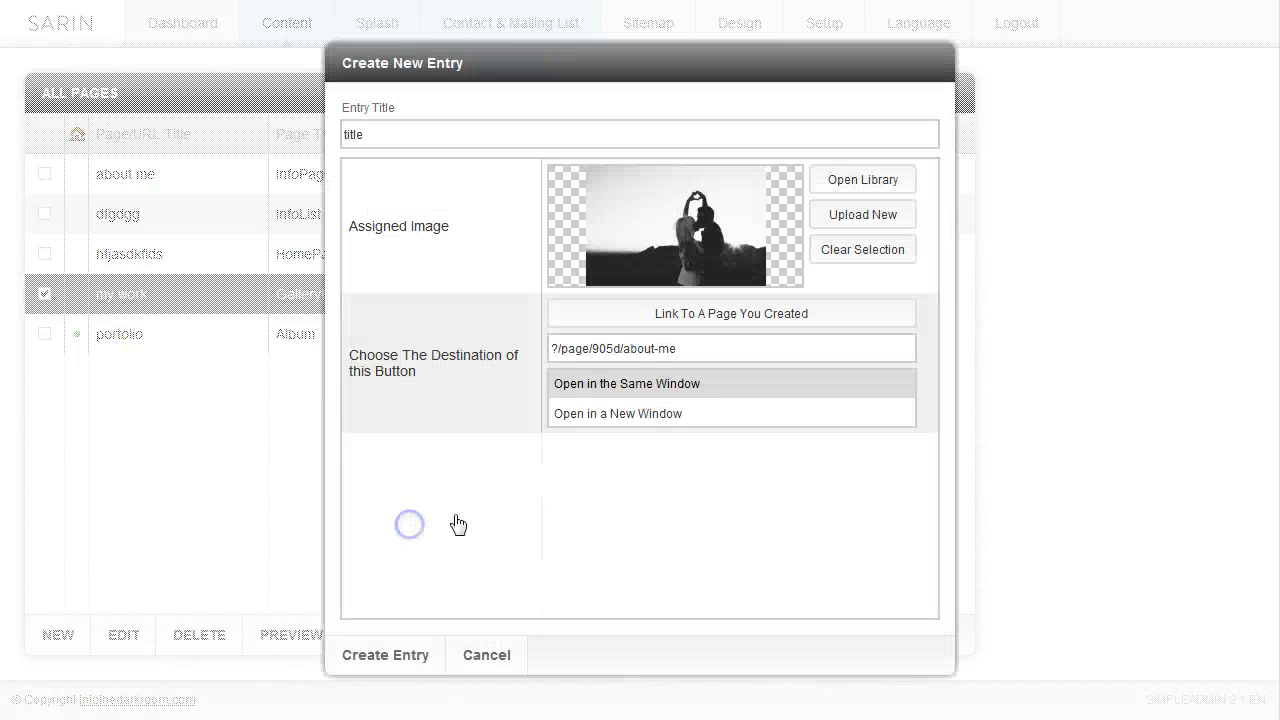
{"action": "left_click", "coordinate": [385, 655]}
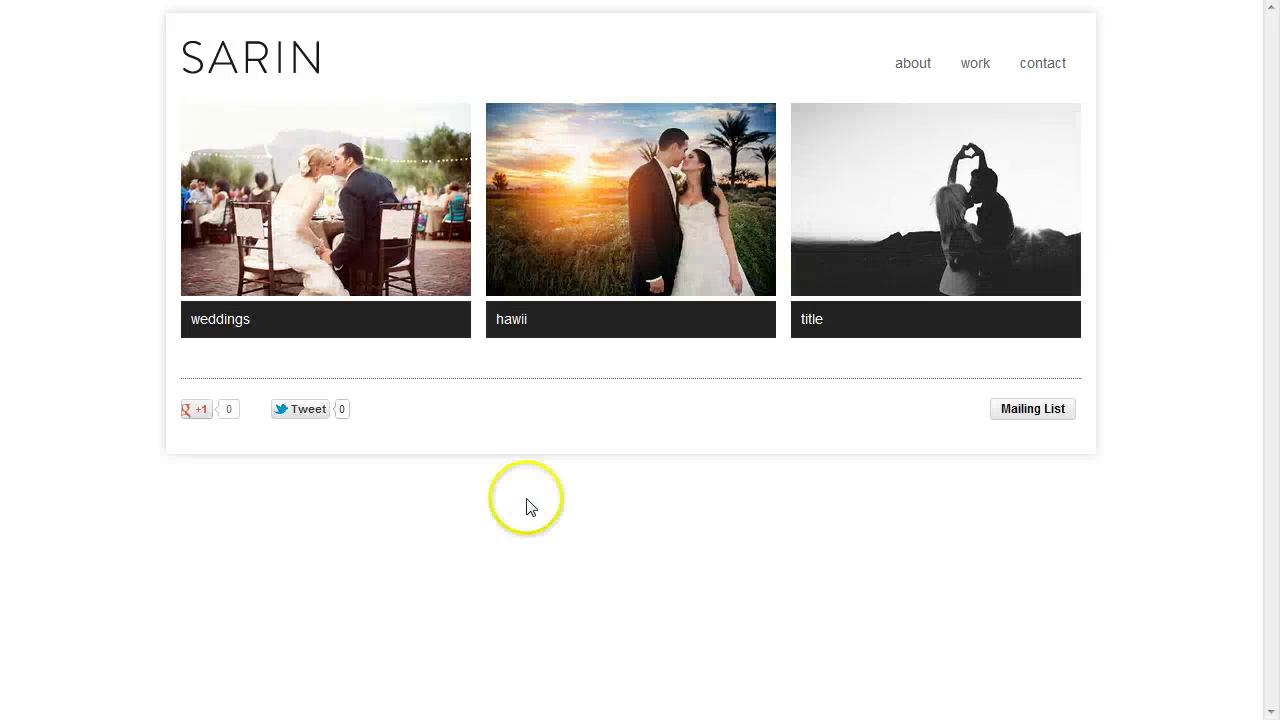
Follow the weddings entry's link to view the public my work page with its three photos
{"action": "left_click", "coordinate": [236, 322]}
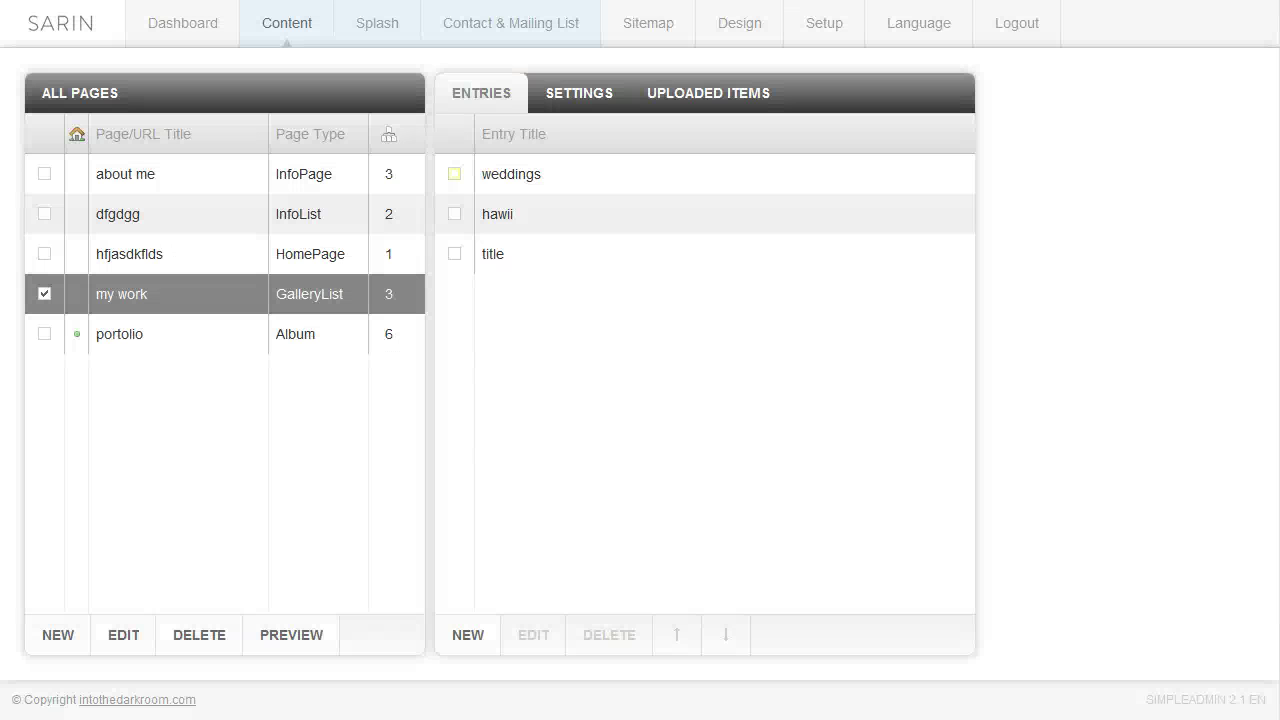
Save a 2-column Grid Columns setting, reload the public page, then retype the column count
{"action": "left_click", "coordinate": [579, 93]}
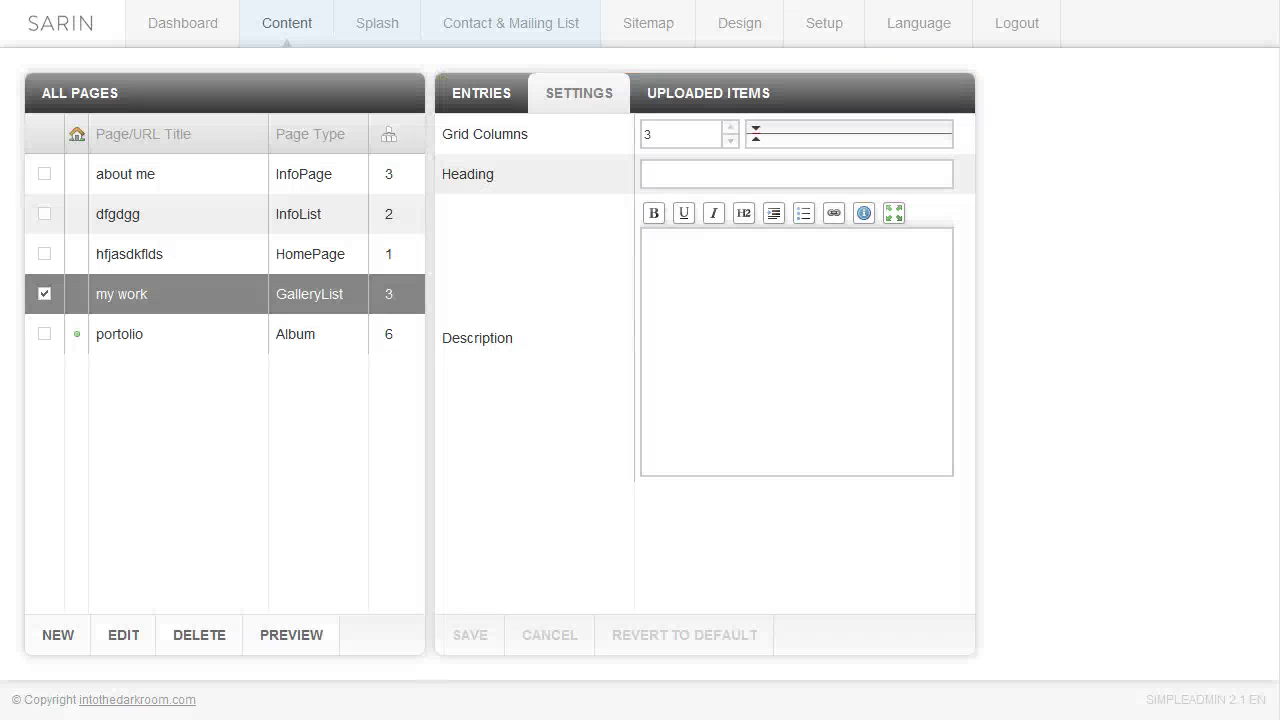
{"action": "key", "text": "Down"}
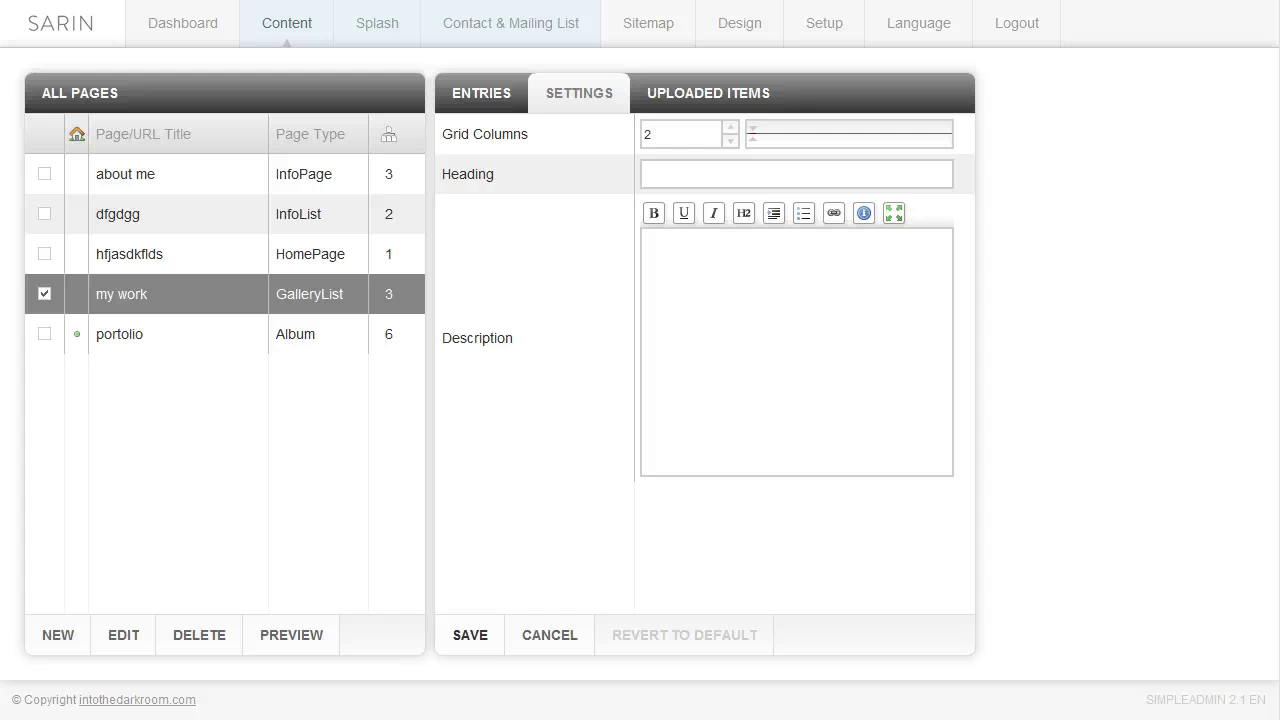
{"action": "key", "text": "Return"}
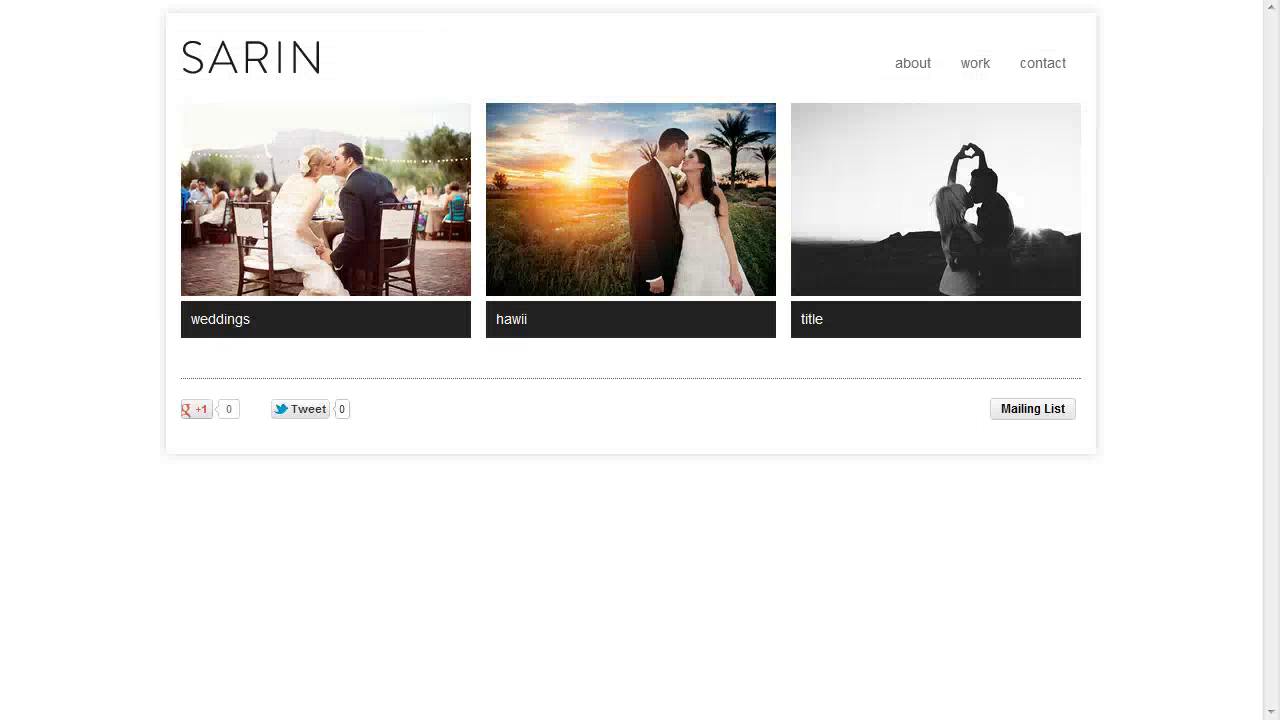
{"action": "key", "text": "F5"}
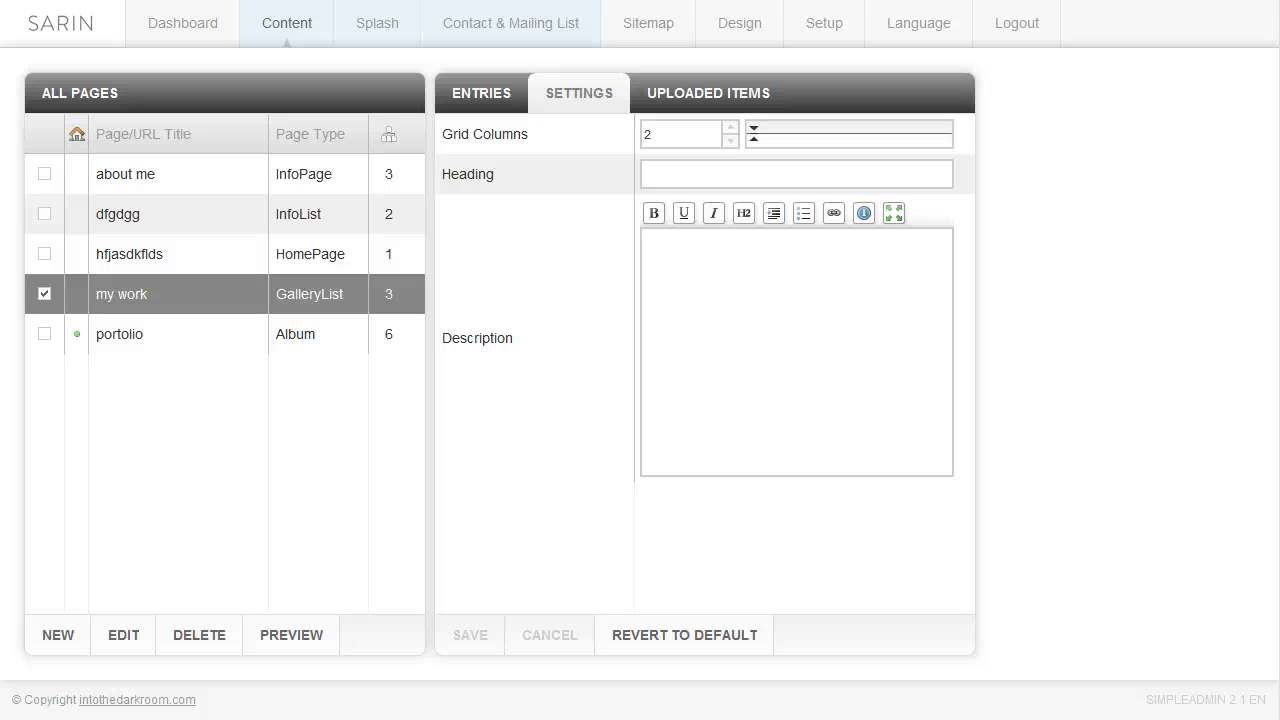
{"action": "key", "text": "BackSpace"}
{"action": "type", "text": "5"}
Save the 4-column grid and reload the public gallery page to check the layout
{"action": "left_click", "coordinate": [468, 634]}
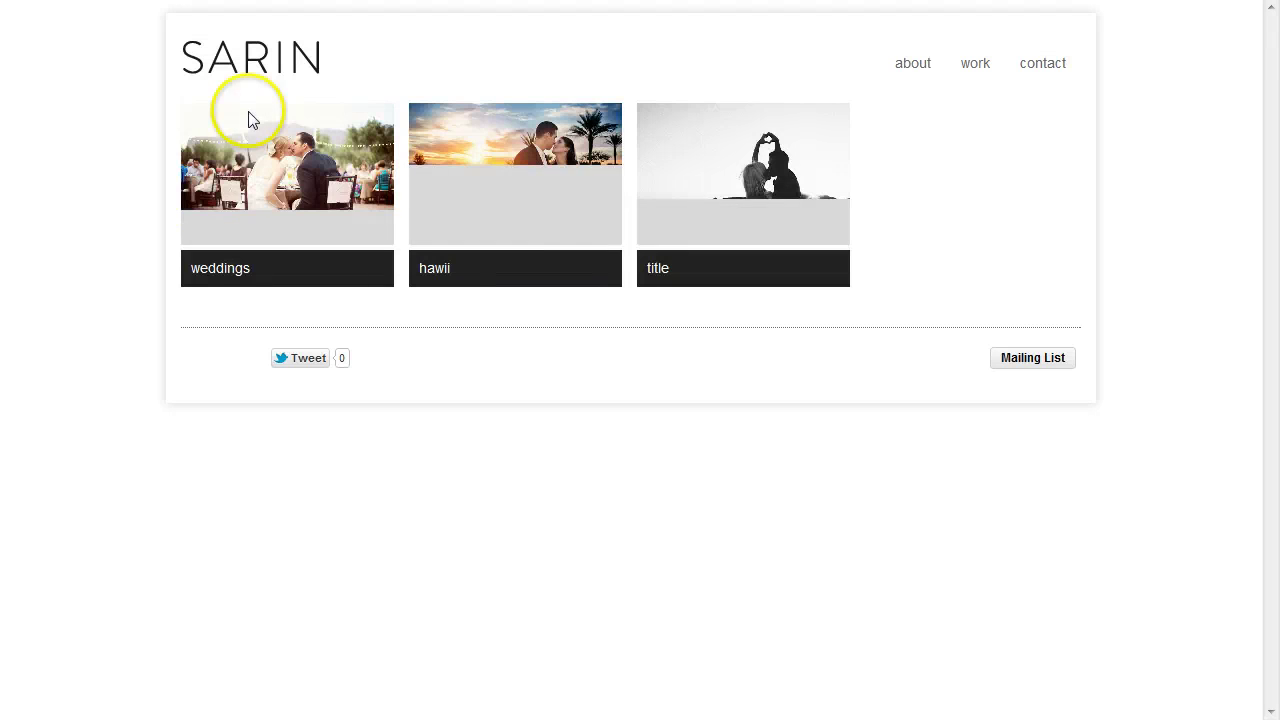
{"action": "left_click", "coordinate": [1054, 251]}
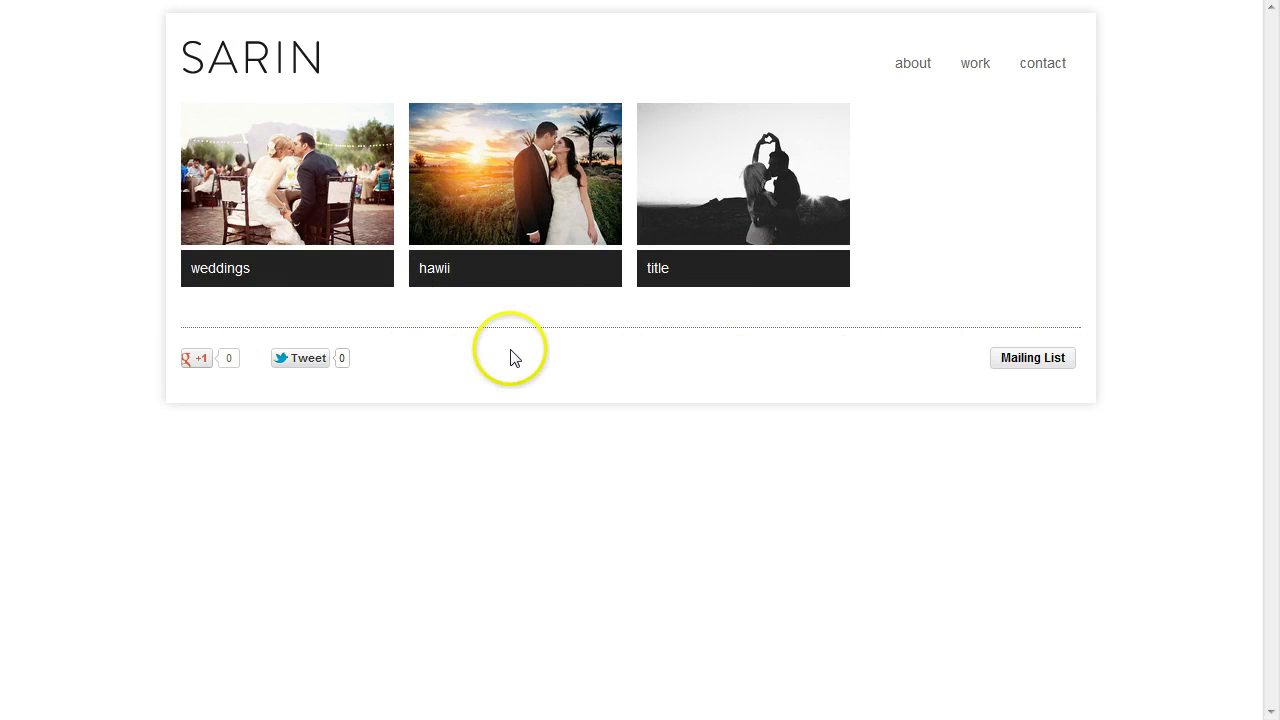
{"action": "key", "text": "F5"}
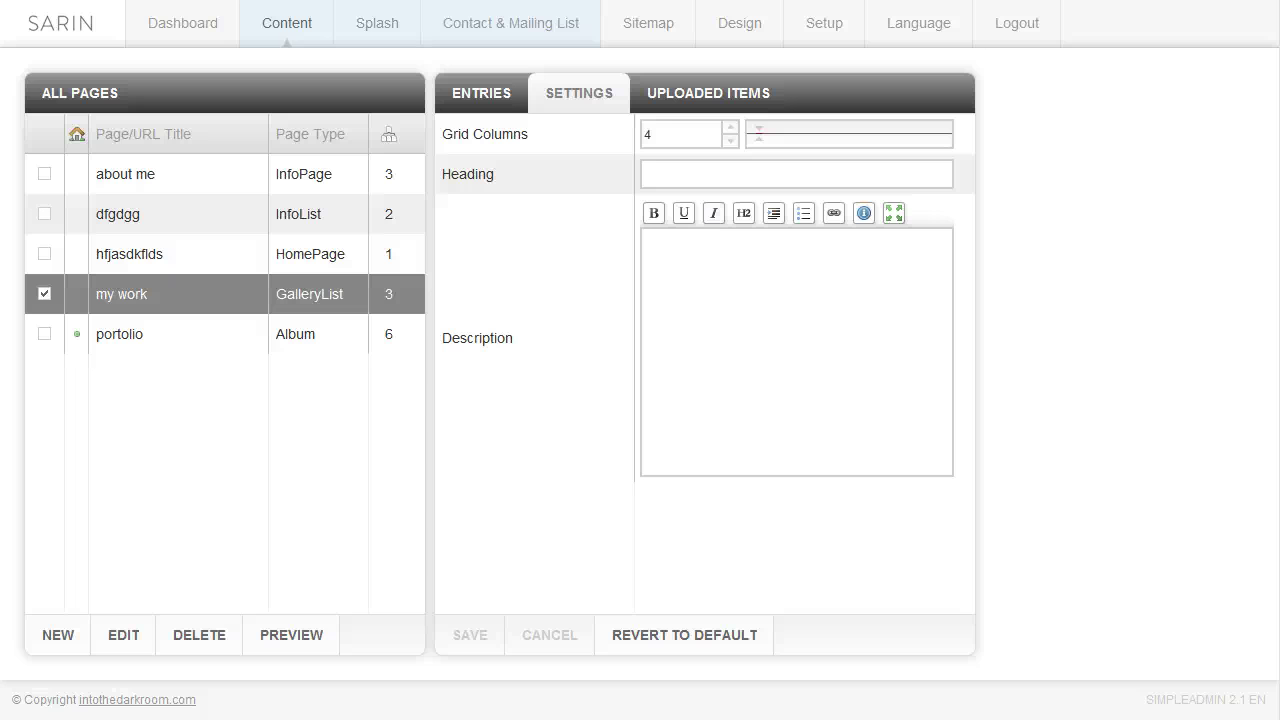
Set heading 'title', paste a lorem ipsum description, reduce Grid Columns to 3, and save
{"action": "left_click", "coordinate": [679, 170]}
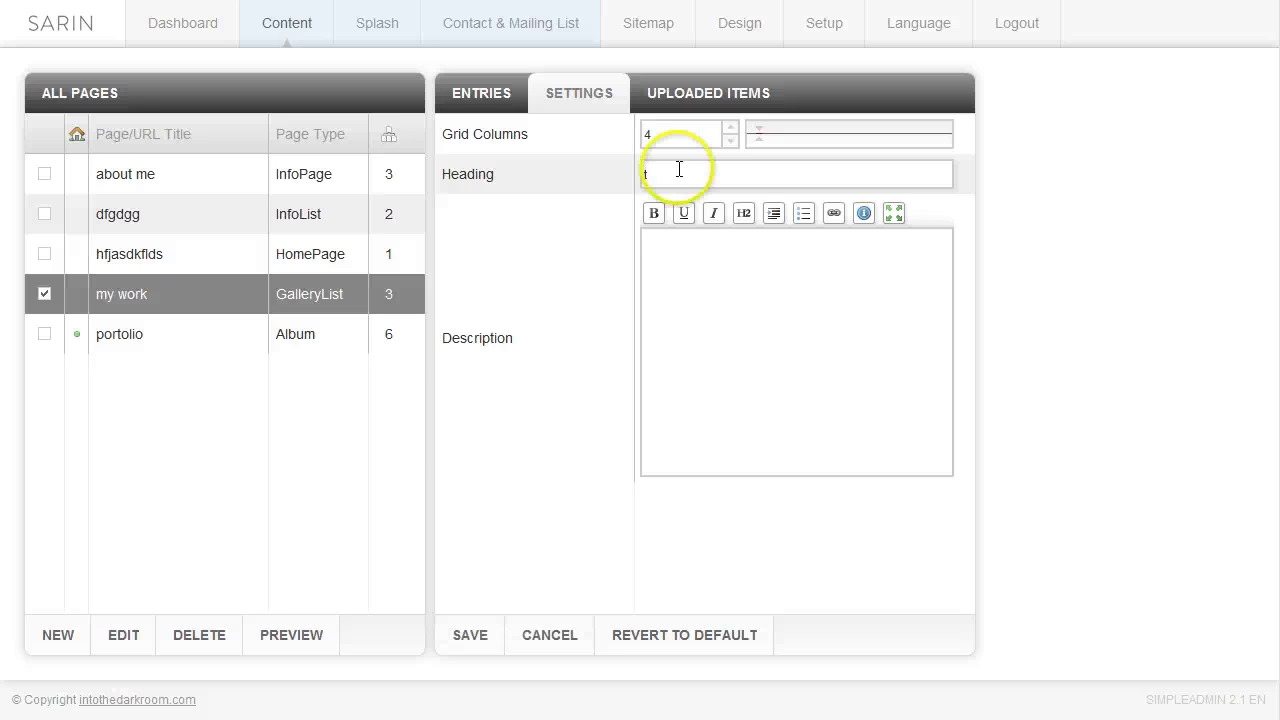
{"action": "type", "text": "title"}
{"action": "left_click", "coordinate": [709, 284]}
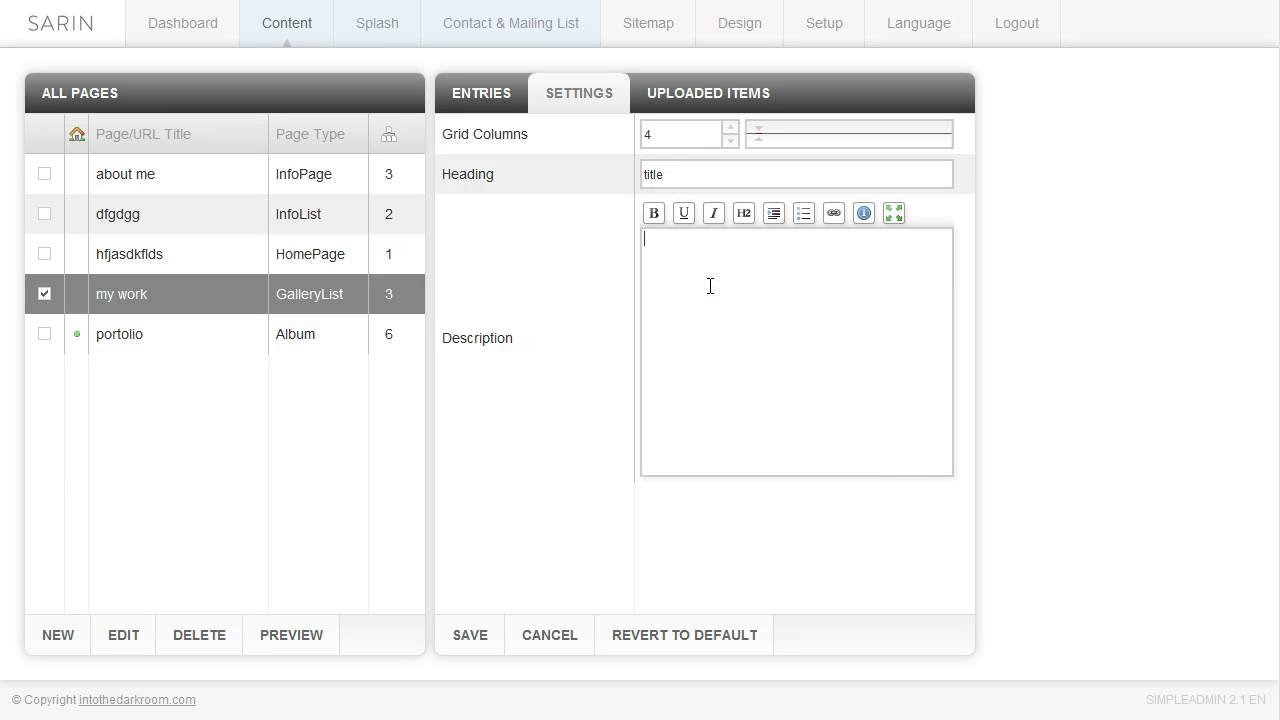
{"action": "key", "text": "ctrl+v"}
{"action": "left_click", "coordinate": [730, 141]}
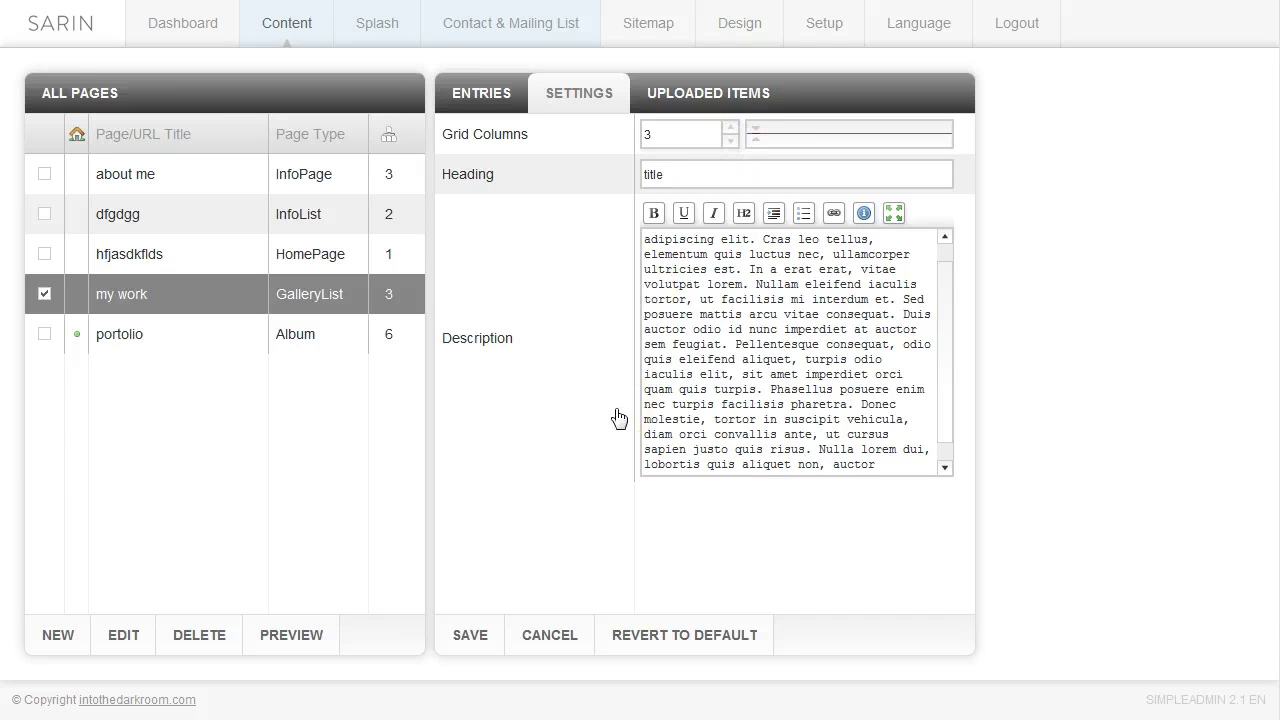
{"action": "left_click", "coordinate": [470, 635]}
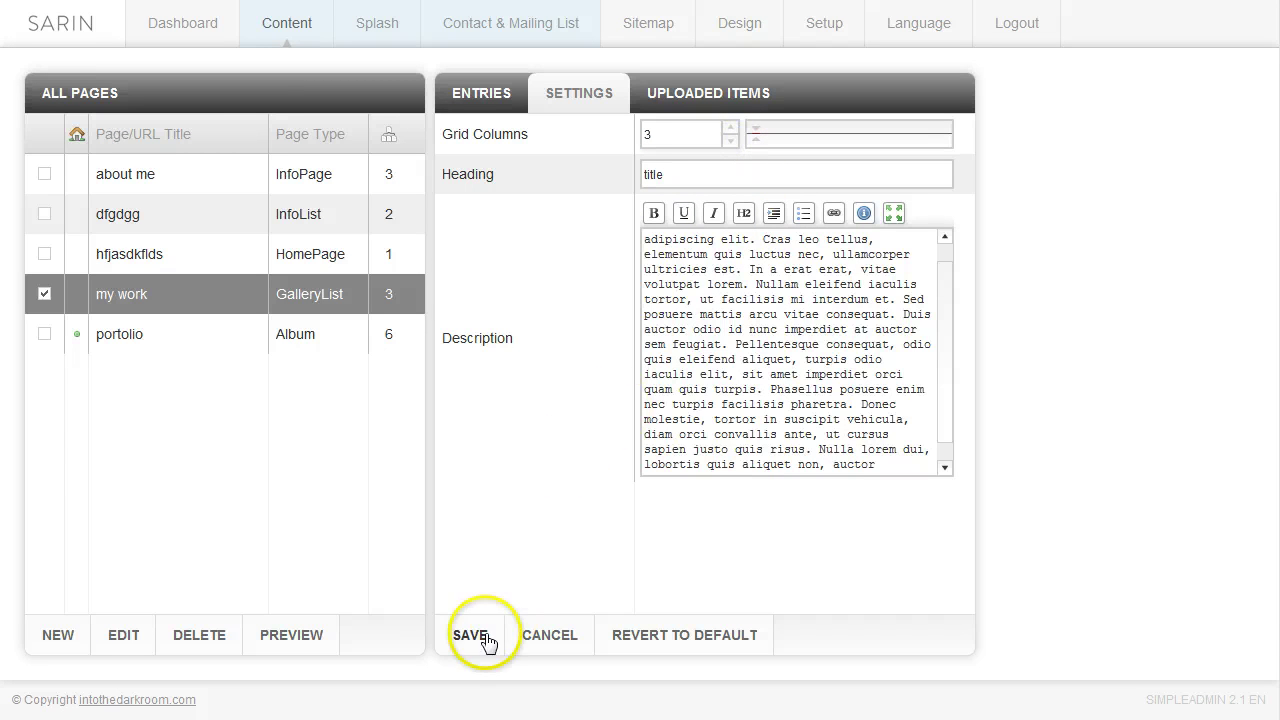
{"action": "left_click", "coordinate": [471, 634]}
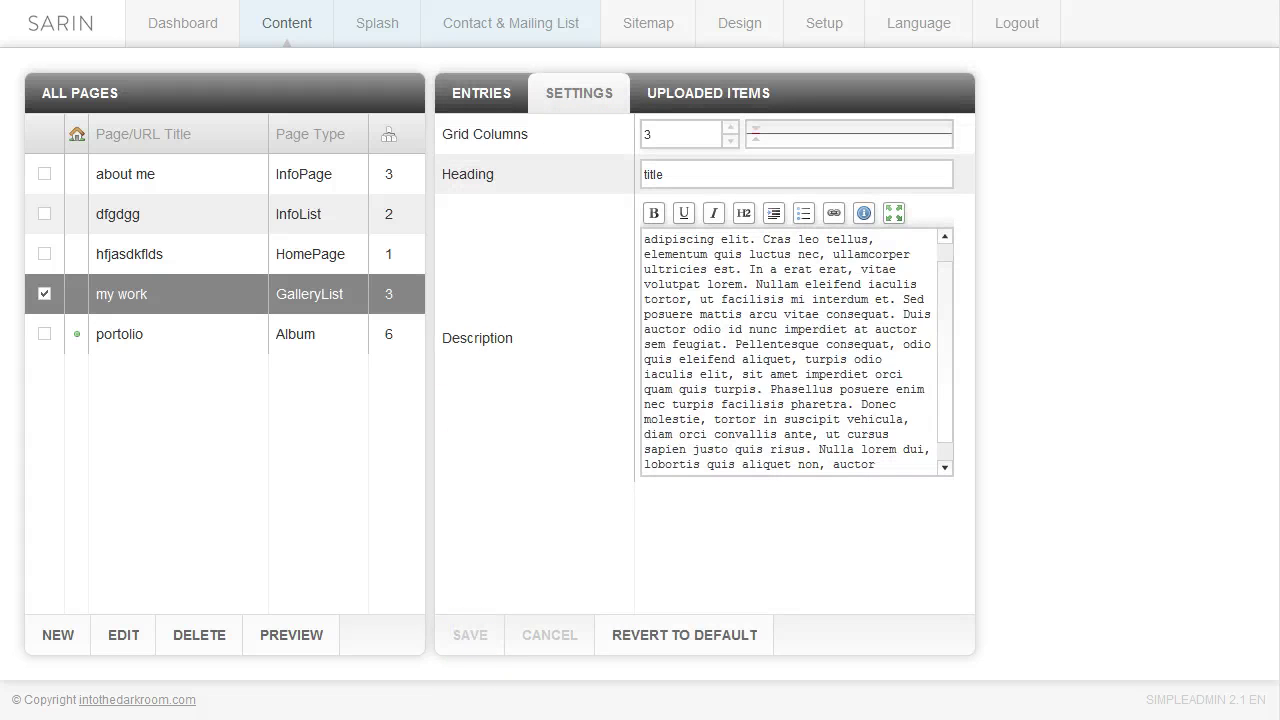
Switch to the public site and reload it to see the three-column gallery with heading
{"action": "key", "text": "ctrl+Tab"}
{"action": "key", "text": "F5"}
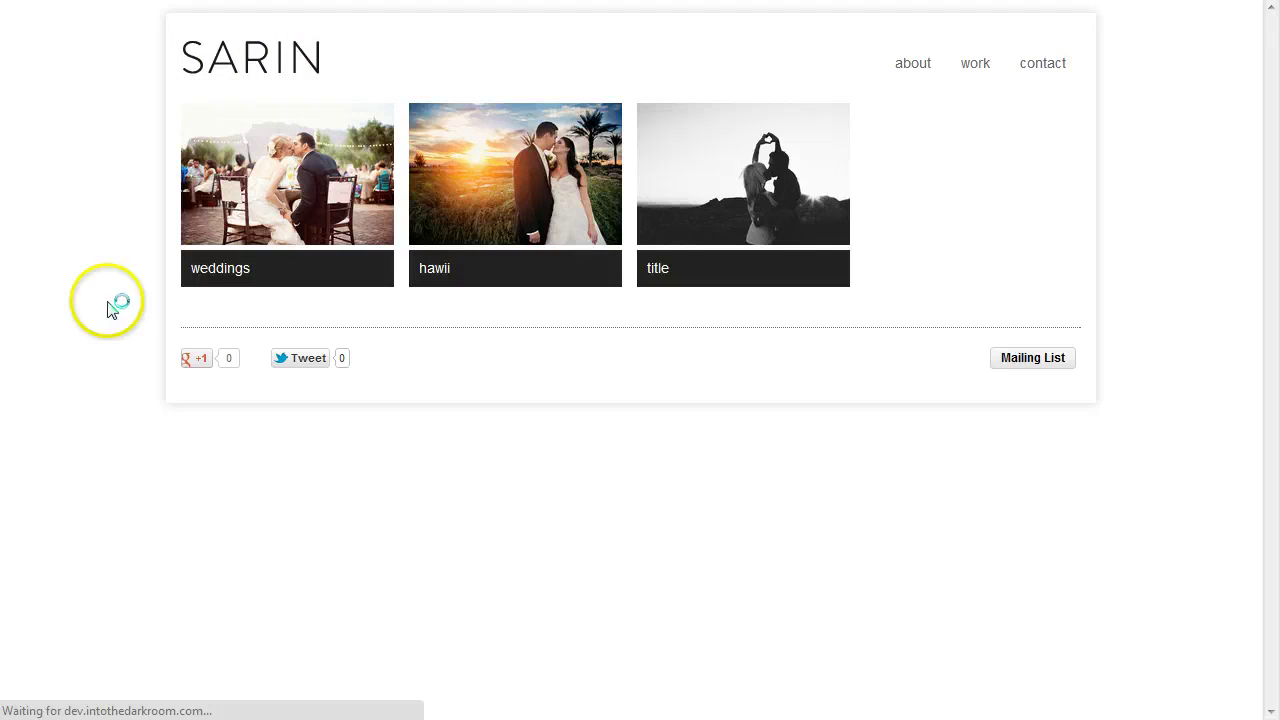